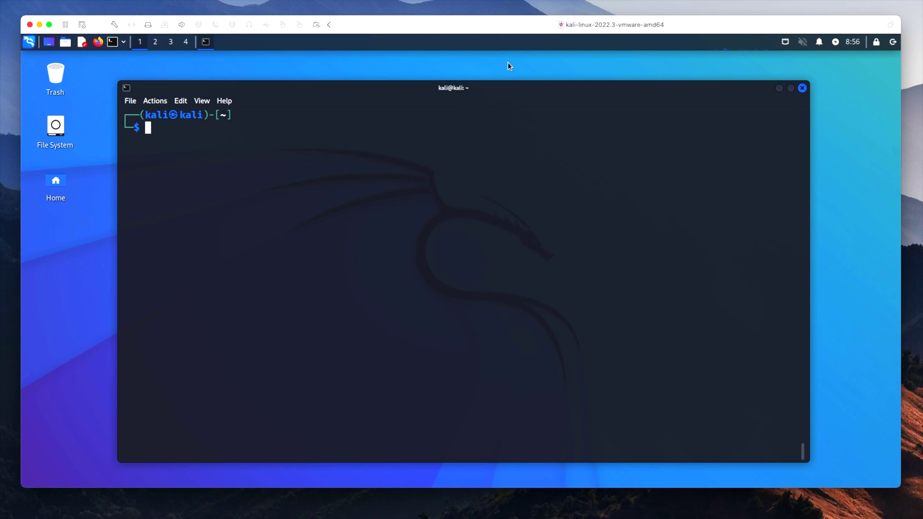
- Take a snapshot of the running Kali virtual machine and name it "Setup complete"
{"action": "left_click", "coordinate": [82, 25]}
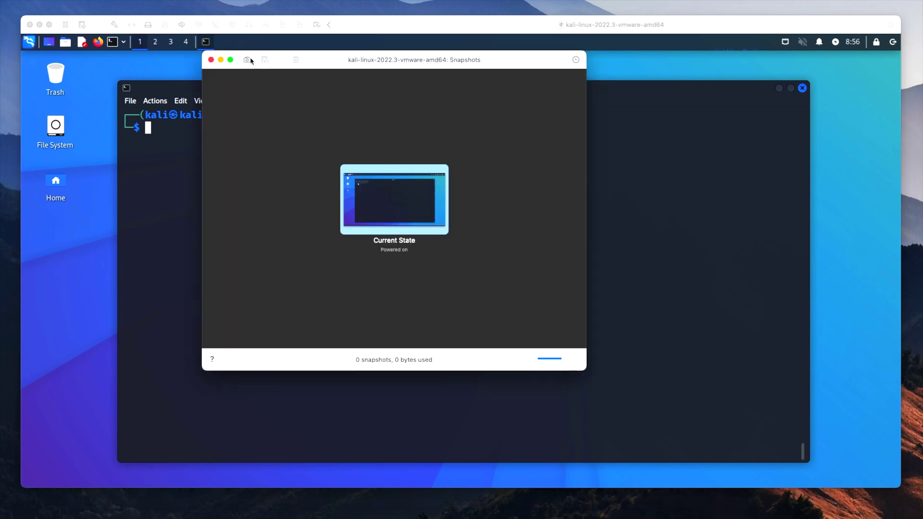
{"action": "left_click", "coordinate": [247, 59]}
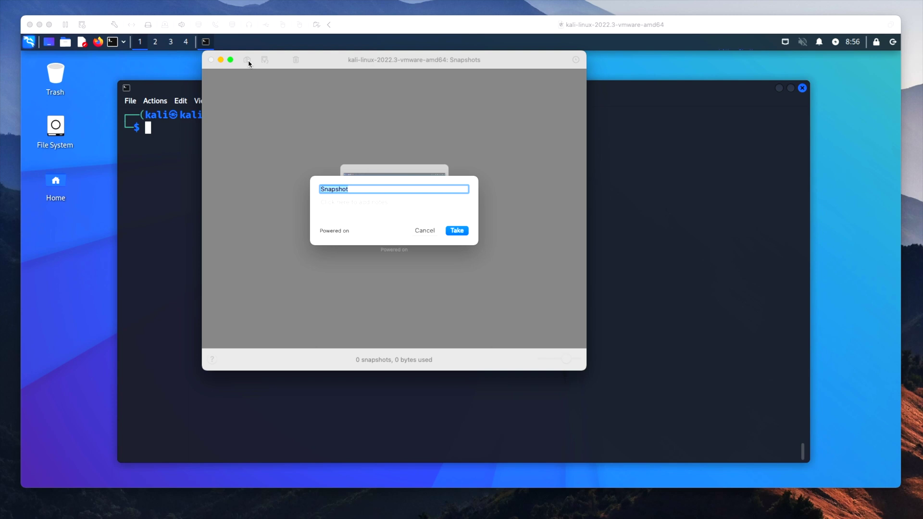
{"action": "type", "text": "Setup complete"}
{"action": "key", "text": "Return"}
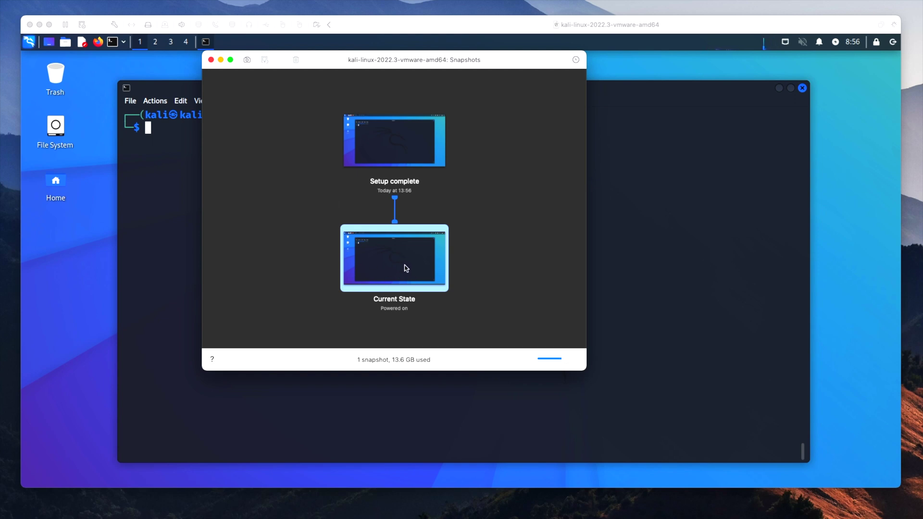
- Select the Setup complete snapshot to look at its restore option, and return the selection to Current State
{"action": "mouse_move", "coordinate": [405, 177]}
{"action": "left_click", "coordinate": [398, 151]}
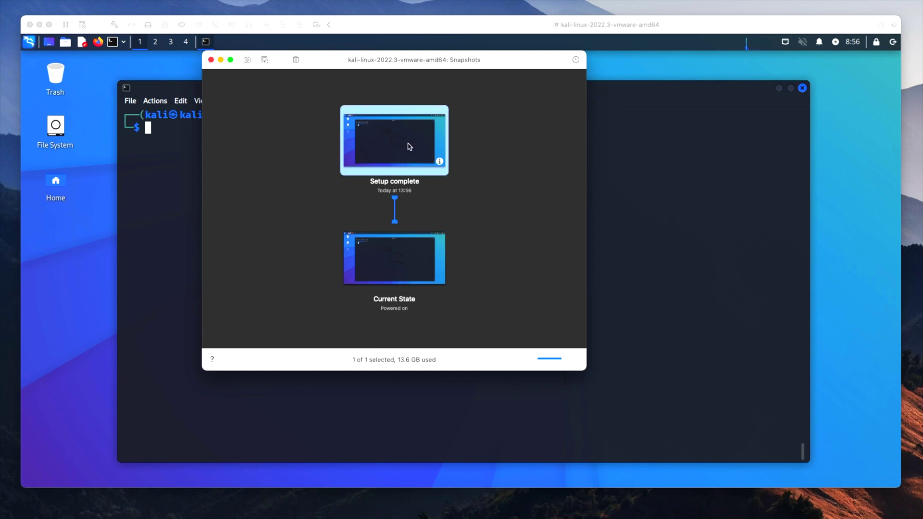
{"action": "left_click", "coordinate": [265, 59]}
{"action": "left_click", "coordinate": [386, 260]}
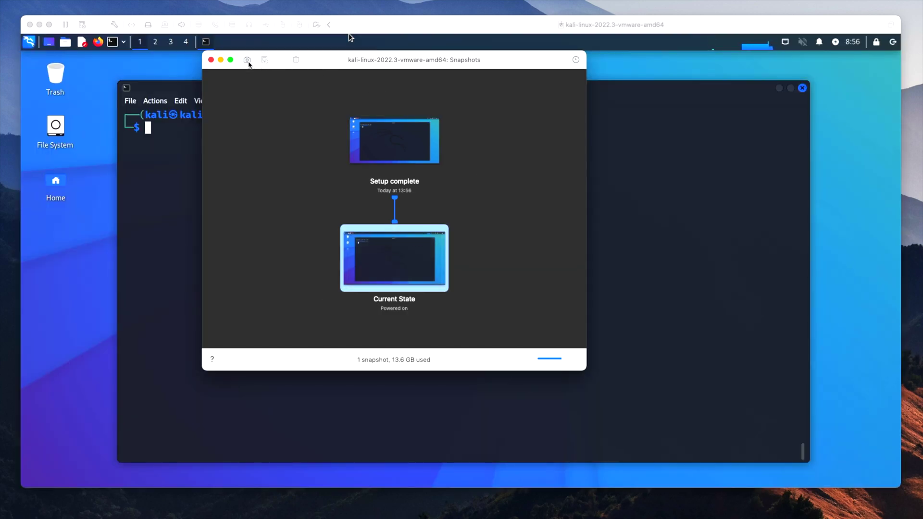
- Take another snapshot of the virtual machine's current state and name it "Snapshot 2"
{"action": "left_click", "coordinate": [248, 60]}
{"action": "type", "text": "S"}
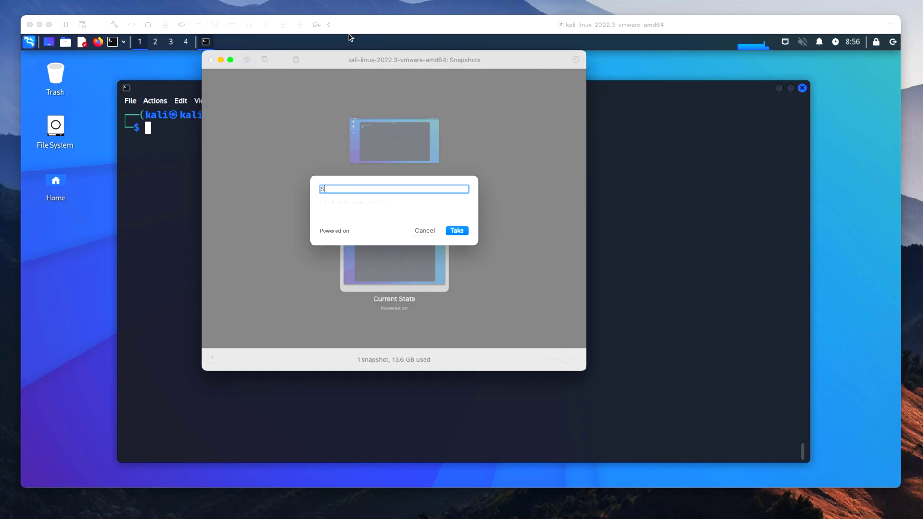
{"action": "type", "text": "napshot 2"}
{"action": "key", "text": "Return"}
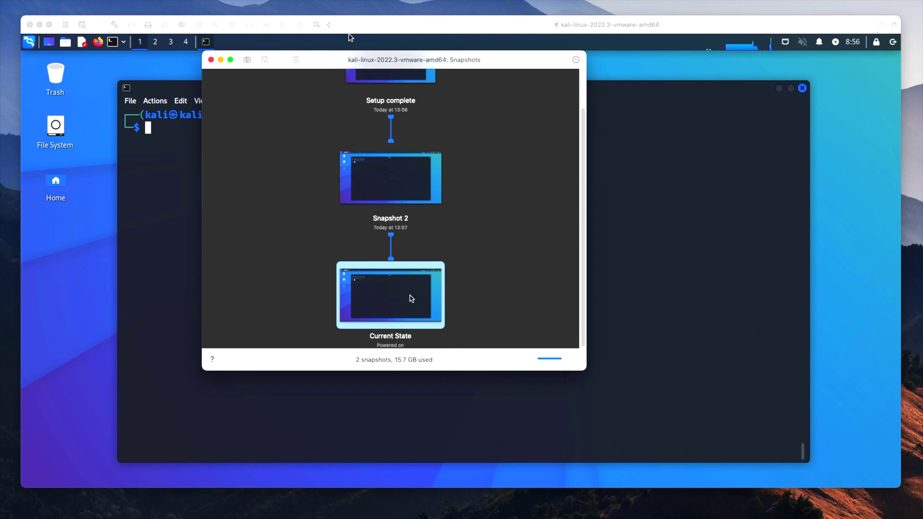
- Delete the snapshot named Snapshot 2 from the virtual machine's snapshot tree
{"action": "scroll", "coordinate": [412, 299], "scroll_direction": "up", "scroll_amount": 1}
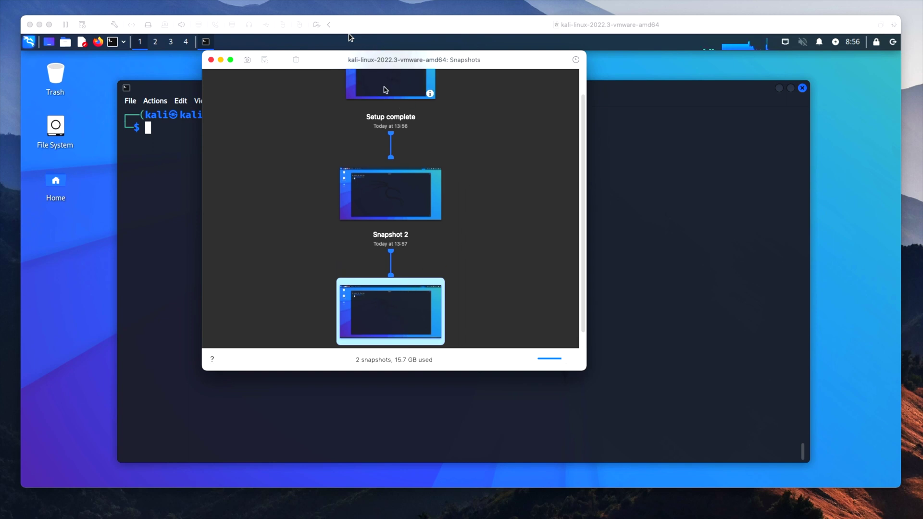
{"action": "left_click", "coordinate": [387, 194]}
{"action": "left_click", "coordinate": [295, 60]}
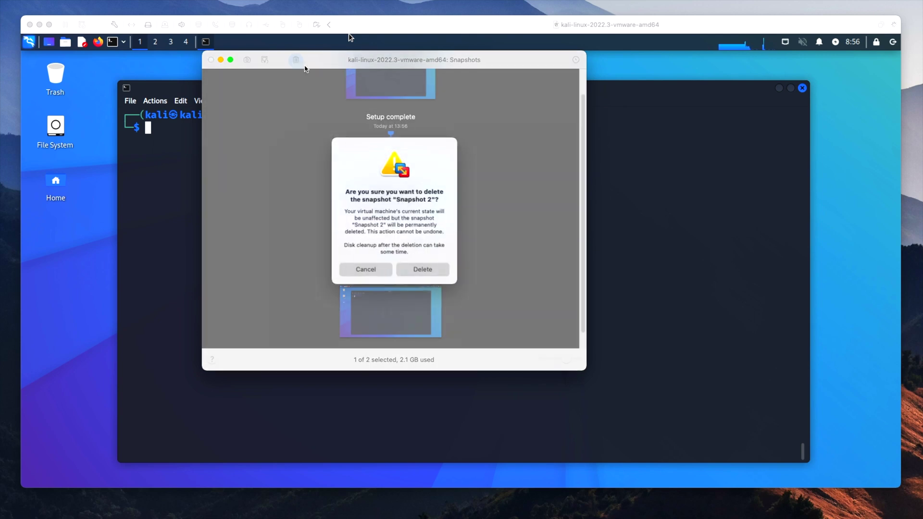
{"action": "left_click", "coordinate": [419, 269]}
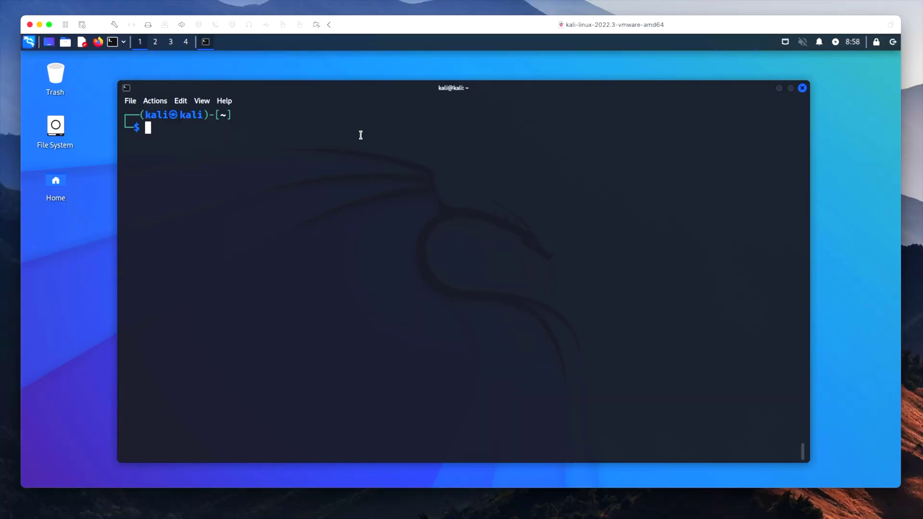
- List all home directory files, including hidden ones, with ls -lah and highlight the .tmux.conf entry
{"action": "type", "text": "ls -lah"}
{"action": "key", "text": "Return"}
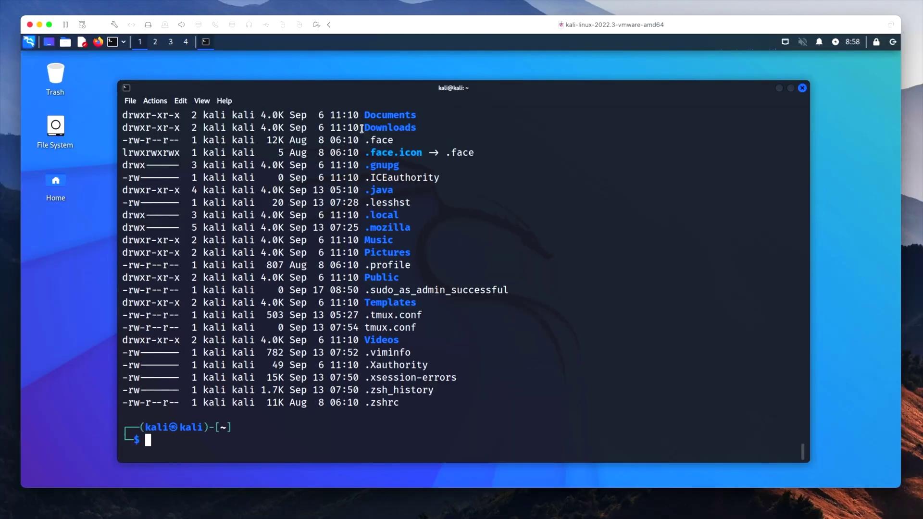
{"action": "left_click_drag", "start_coordinate": [422, 315], "coordinate": [125, 315]}
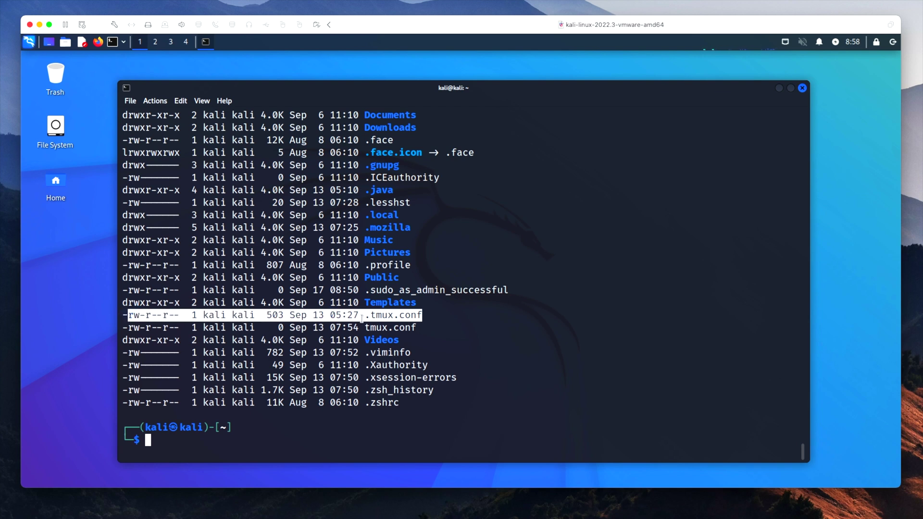
{"action": "left_click", "coordinate": [288, 429]}
- View the .tmux.conf file with less and highlight all of its configuration lines
{"action": "type", "text": "l"}
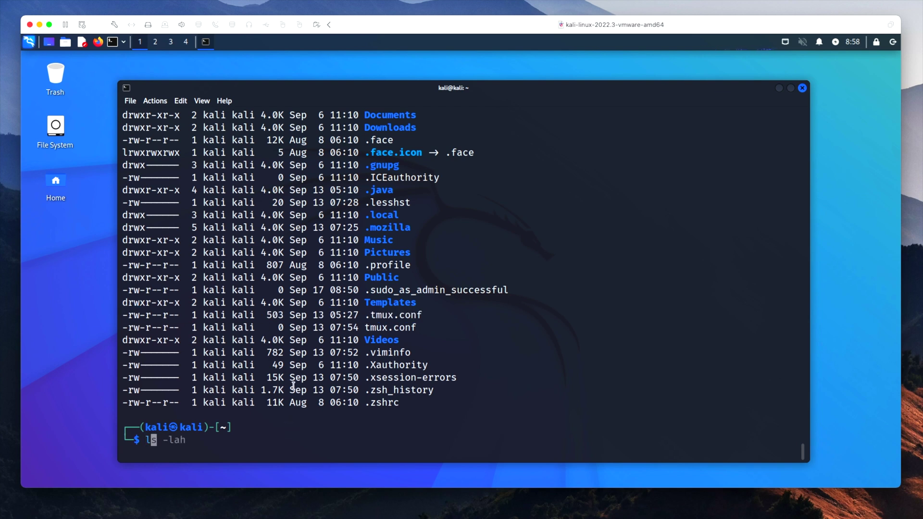
{"action": "type", "text": "ess ."}
{"action": "key", "text": "Right"}
{"action": "key", "text": "Return"}
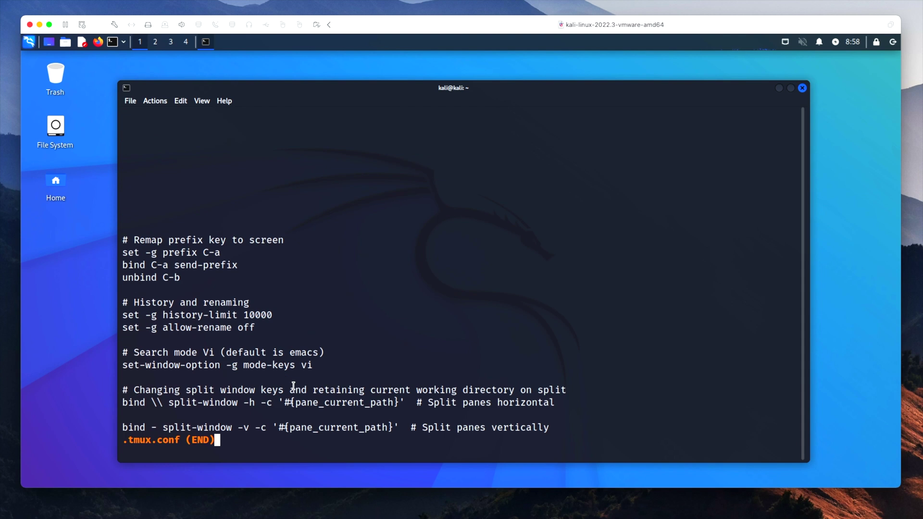
{"action": "left_click_drag", "start_coordinate": [124, 239], "coordinate": [558, 428]}
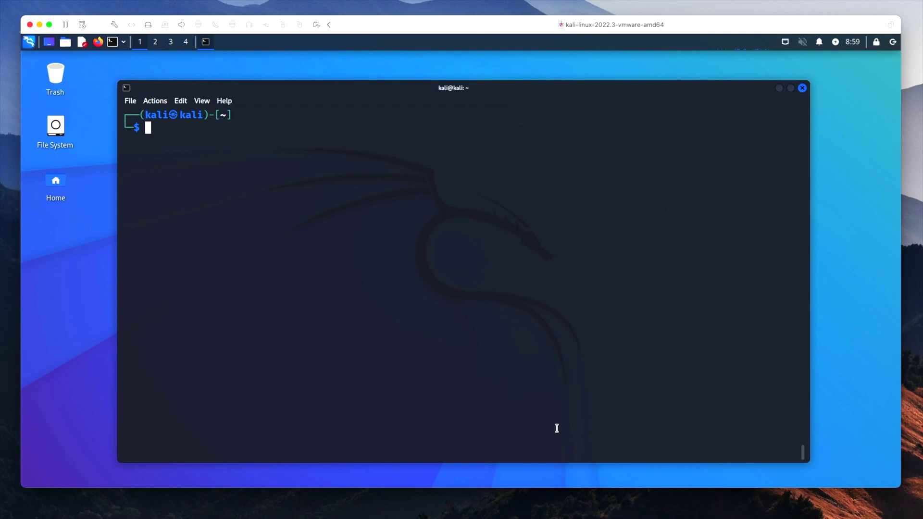
- Change the working directory to /opt, list its contents and highlight the microsoft folder
{"action": "type", "text": "cd /opt"}
{"action": "key", "text": "Return"}
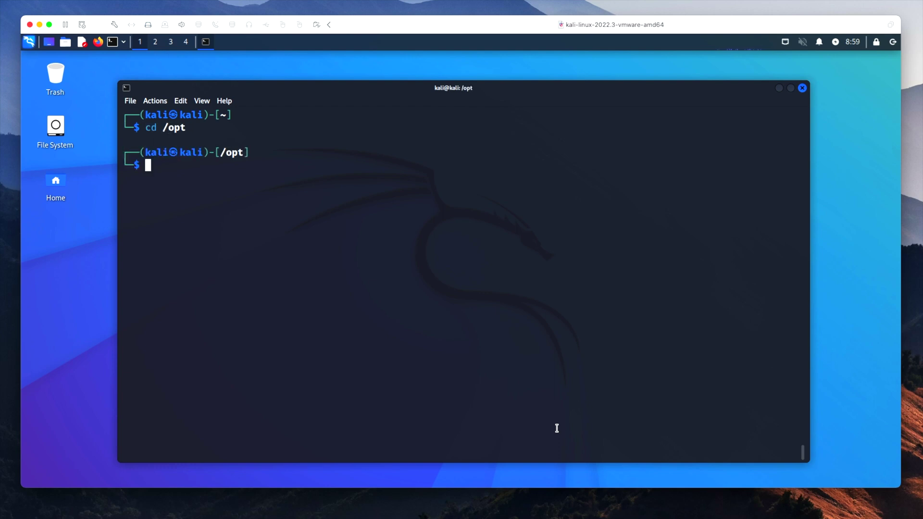
{"action": "type", "text": "ls"}
{"action": "key", "text": "Return"}
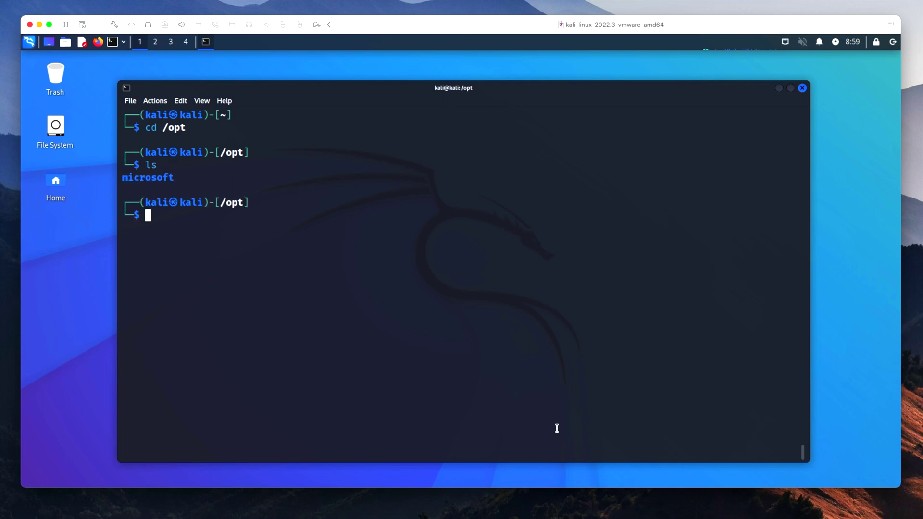
{"action": "double_click", "coordinate": [155, 178]}
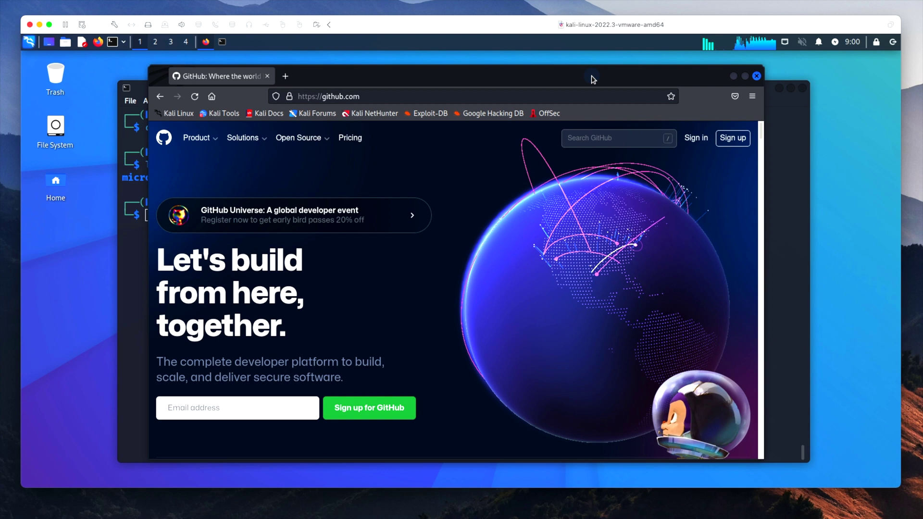
- Search GitHub for "linenum" and open the rebootuser/LinEnum repository
{"action": "left_click", "coordinate": [604, 139]}
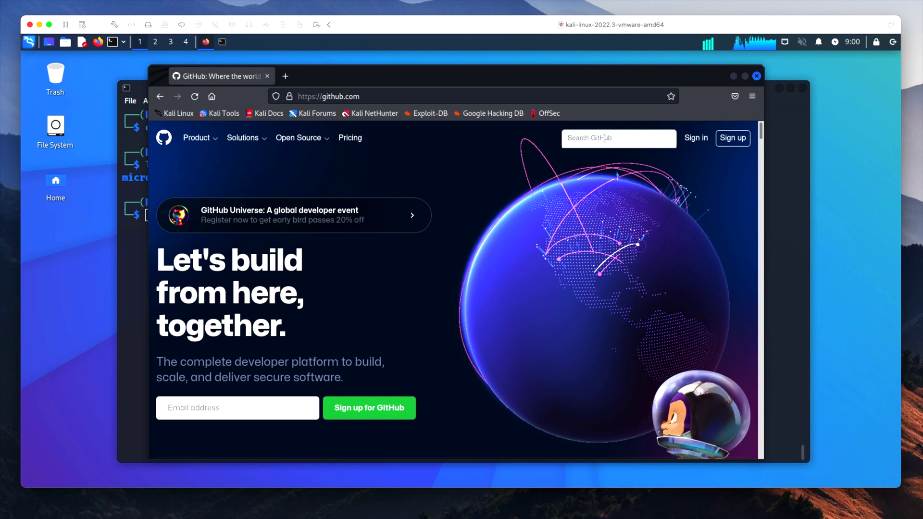
{"action": "type", "text": "lin"}
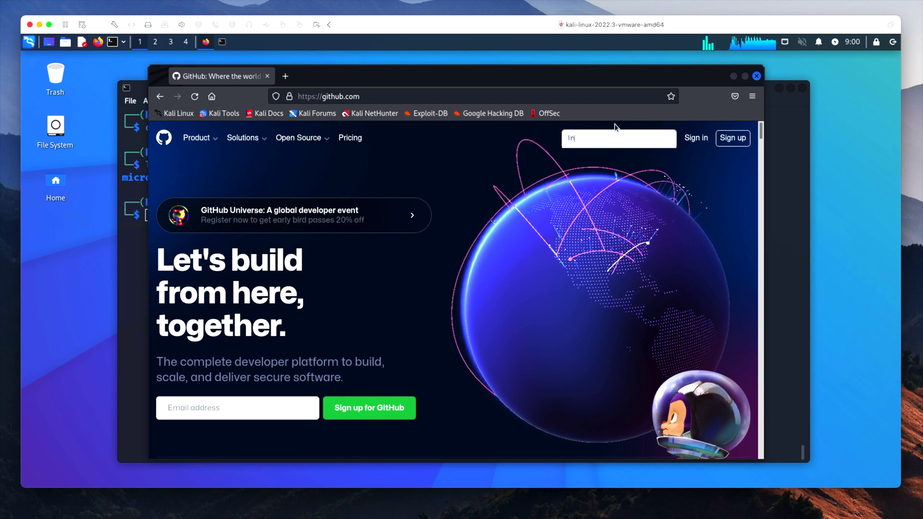
{"action": "type", "text": "enum"}
{"action": "key", "text": "Return"}
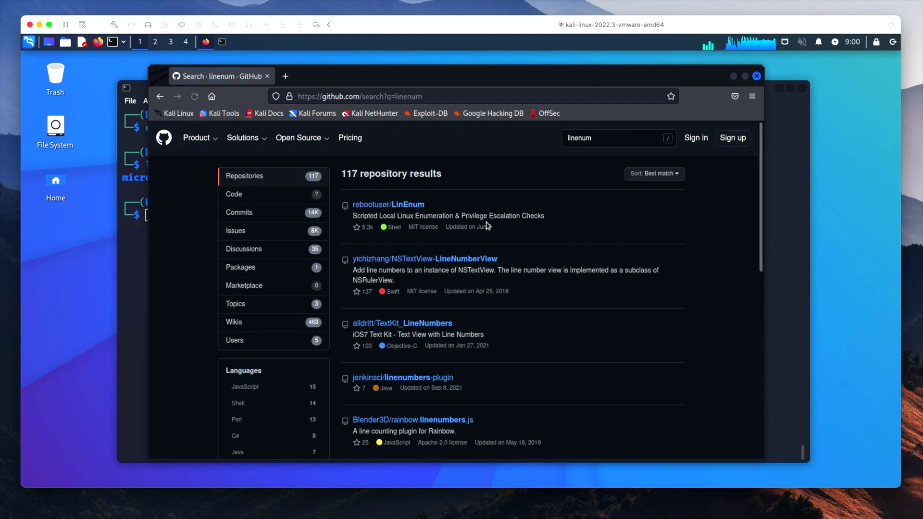
{"action": "left_click", "coordinate": [413, 205]}
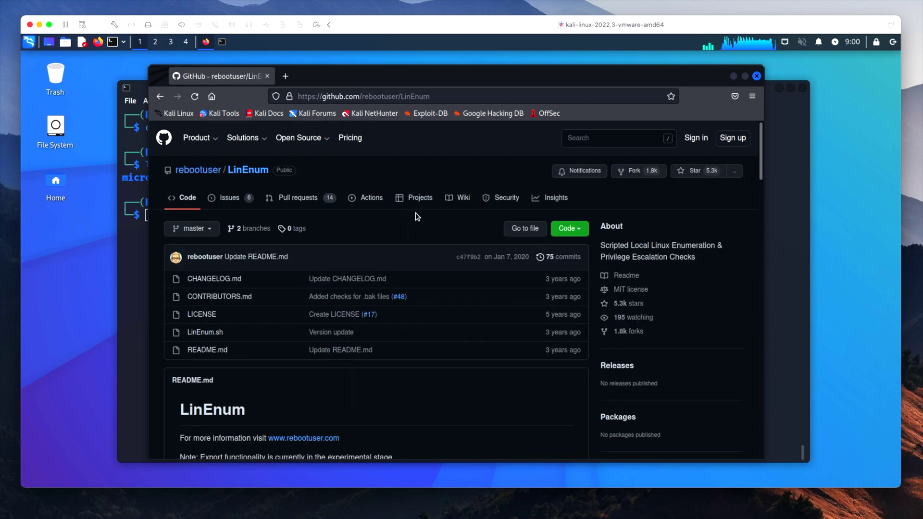
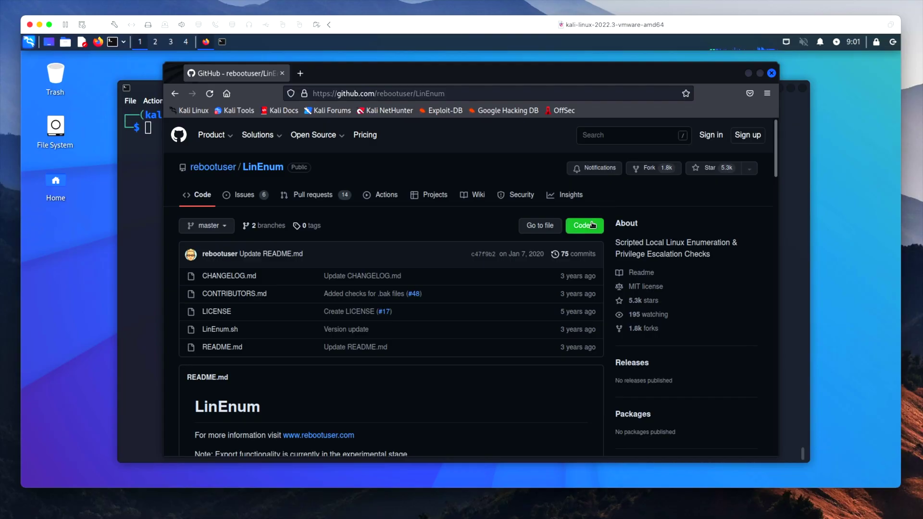
- Copy the LinEnum repository's HTTPS clone URL and switch back to the terminal
{"action": "left_click", "coordinate": [590, 226]}
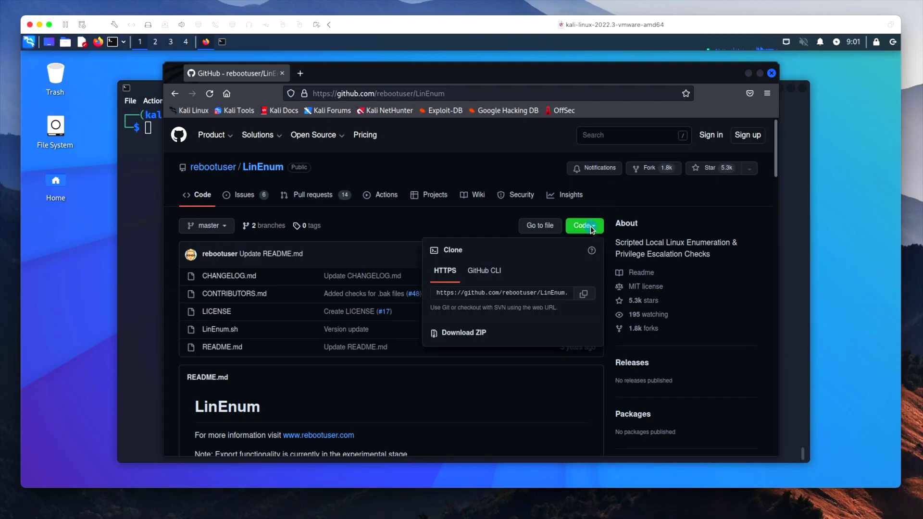
{"action": "left_click", "coordinate": [583, 297]}
{"action": "left_click", "coordinate": [140, 173]}
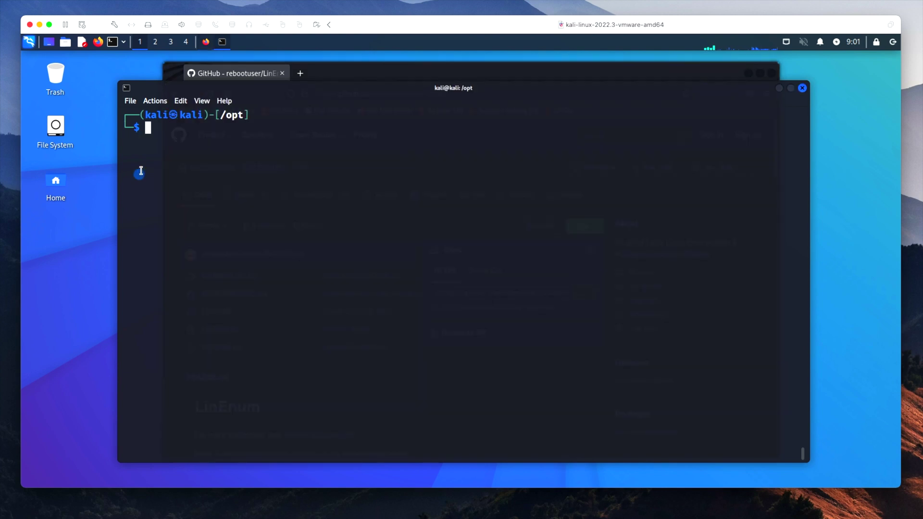
{"action": "type", "text": "git"}
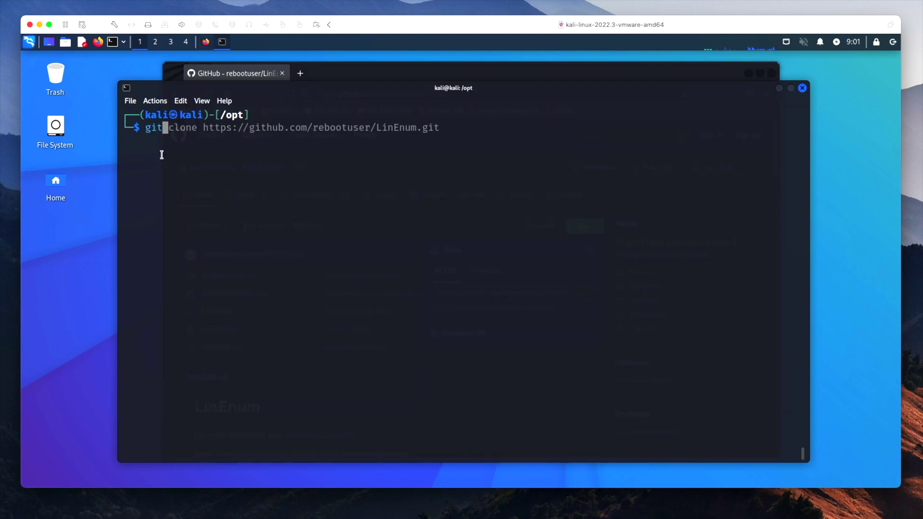
{"action": "key", "text": "Right"}
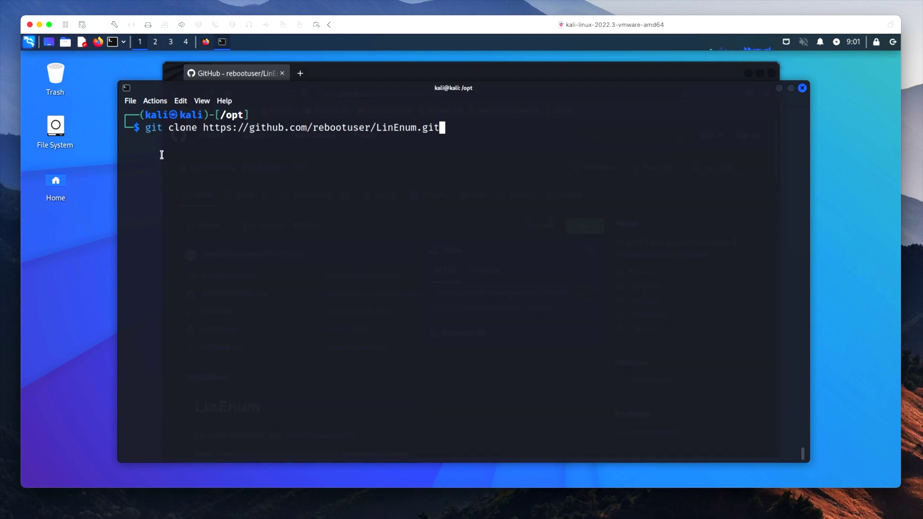
{"action": "key", "text": "Return"}
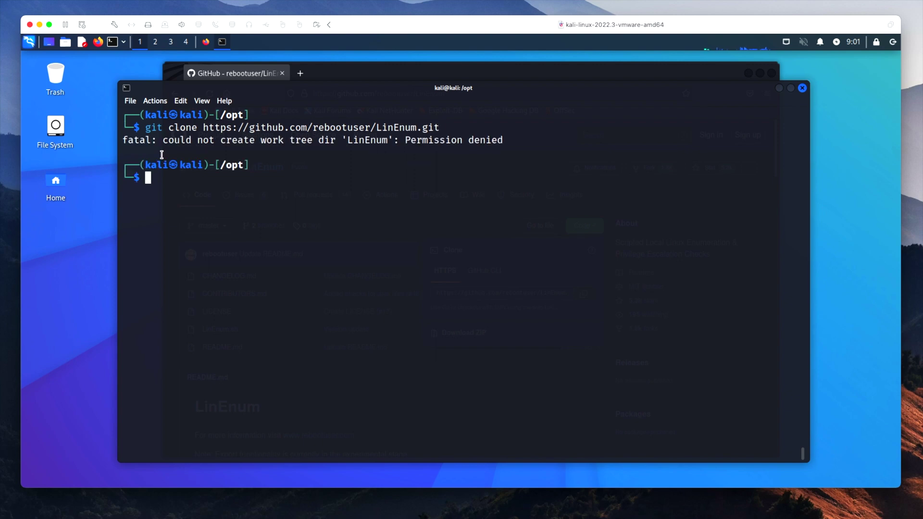
- Rerun the previous git clone command with sudo using "sudo !!", and list the contents of /opt
{"action": "type", "text": "sudo !!"}
{"action": "key", "text": "Return"}
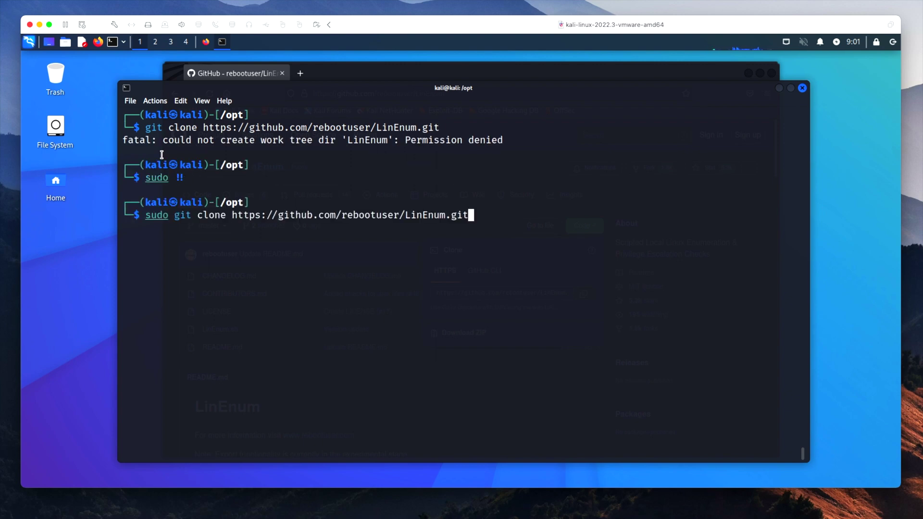
{"action": "key", "text": "Return"}
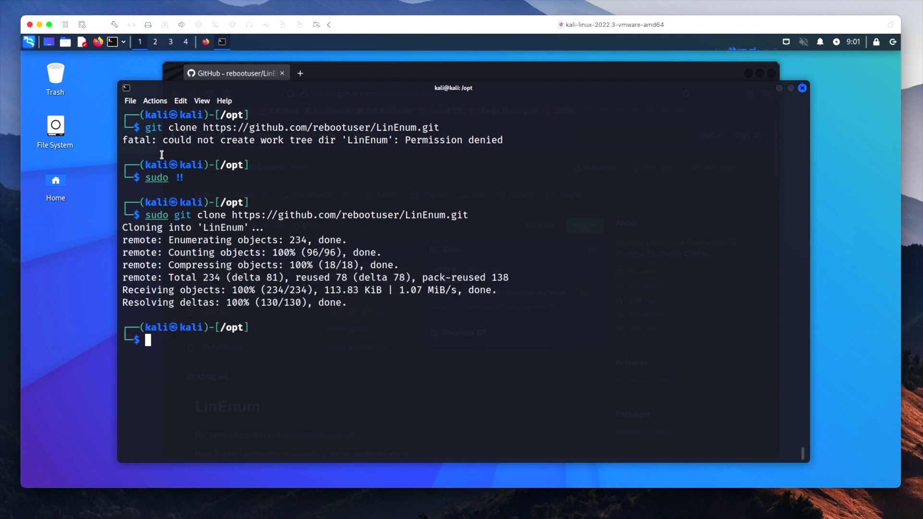
{"action": "type", "text": "ls"}
{"action": "key", "text": "Return"}
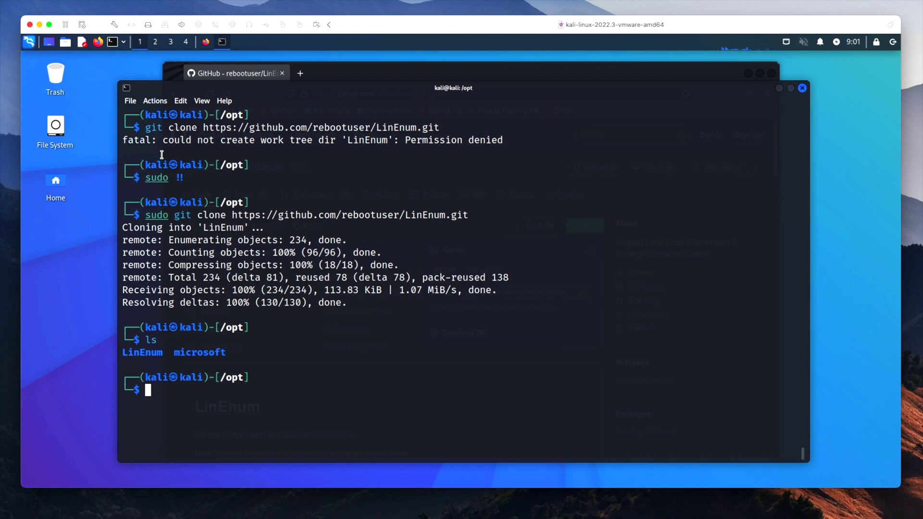
- Change into the LinEnum directory, list all its files with ls -lah and highlight LinEnum.sh
{"action": "type", "text": "cd L"}
{"action": "key", "text": "Tab"}
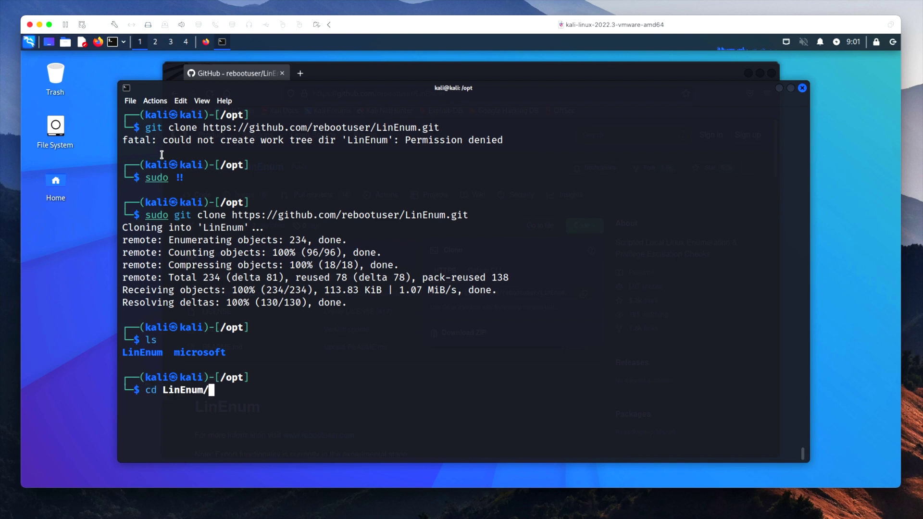
{"action": "key", "text": "Return"}
{"action": "type", "text": "ls -lah"}
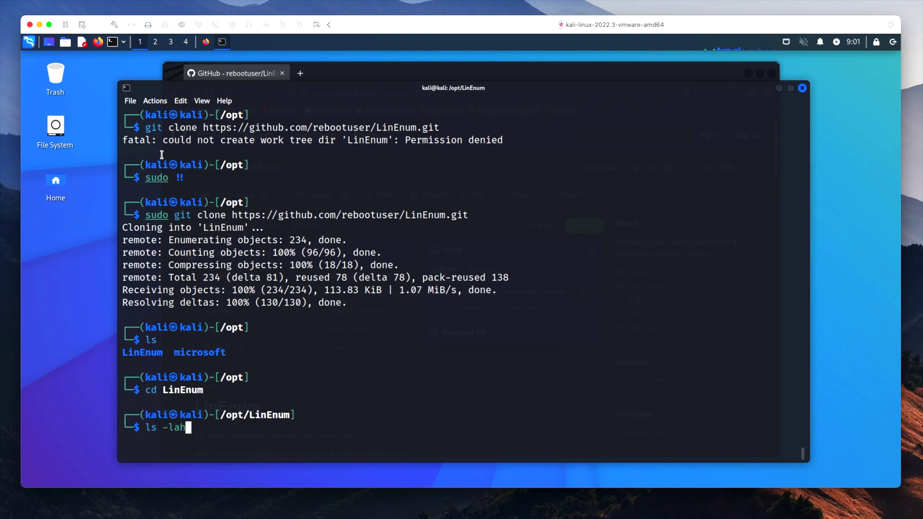
{"action": "key", "text": "Return"}
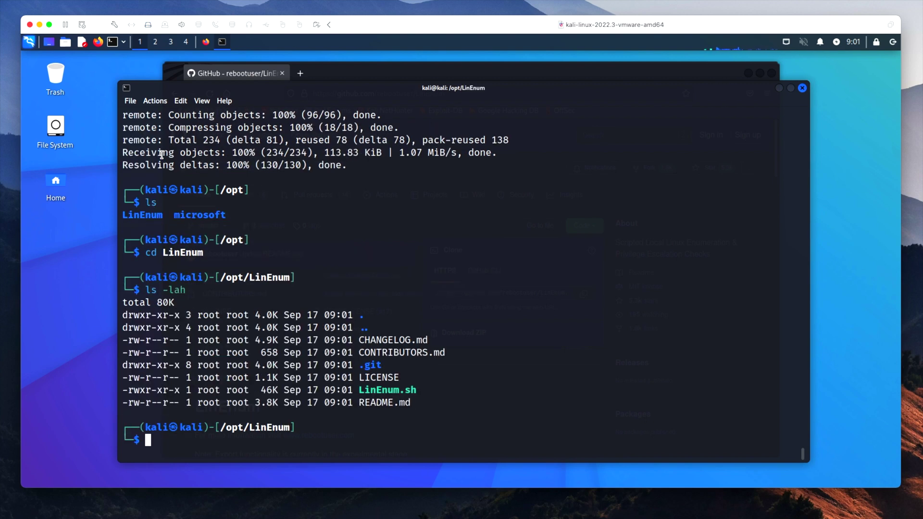
{"action": "double_click", "coordinate": [384, 393]}
{"action": "left_click", "coordinate": [385, 393]}
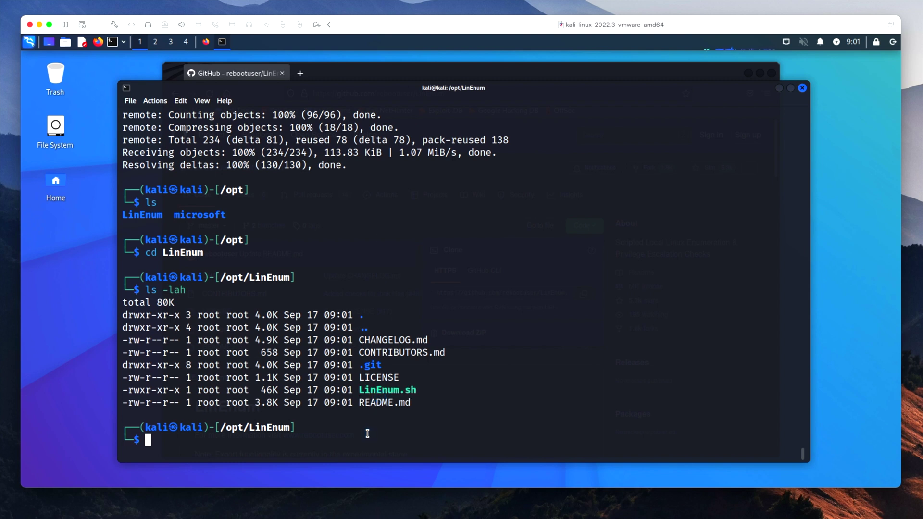
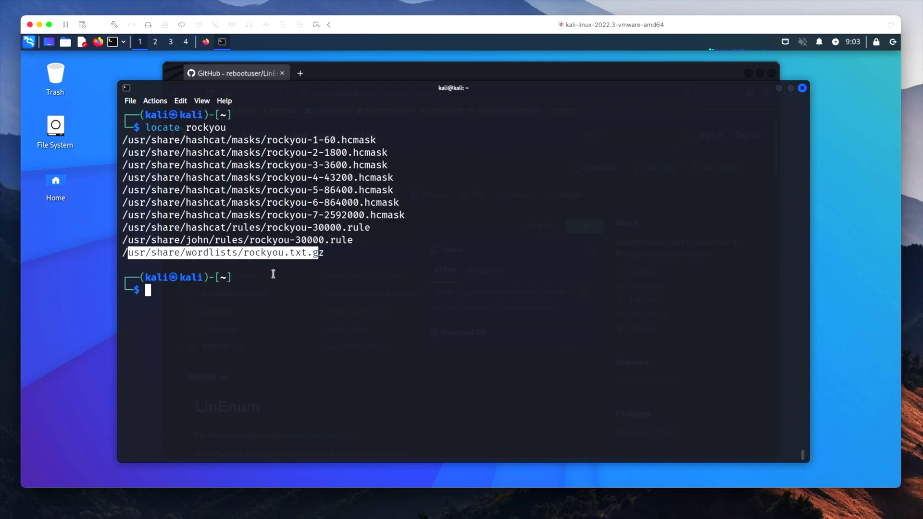
- Try to decompress /usr/share/wordlists/rockyou.txt.gz with gunzip as the regular user
{"action": "left_click", "coordinate": [268, 290]}
{"action": "type", "text": "gunzip"}
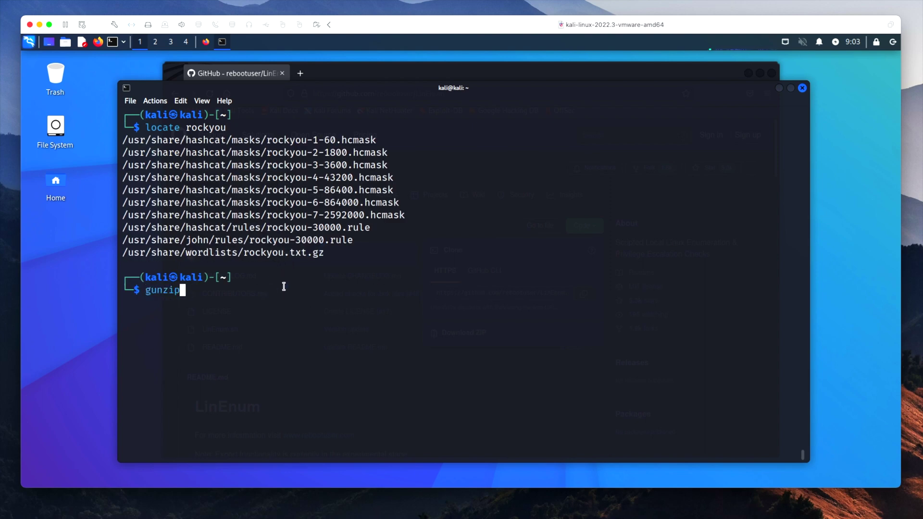
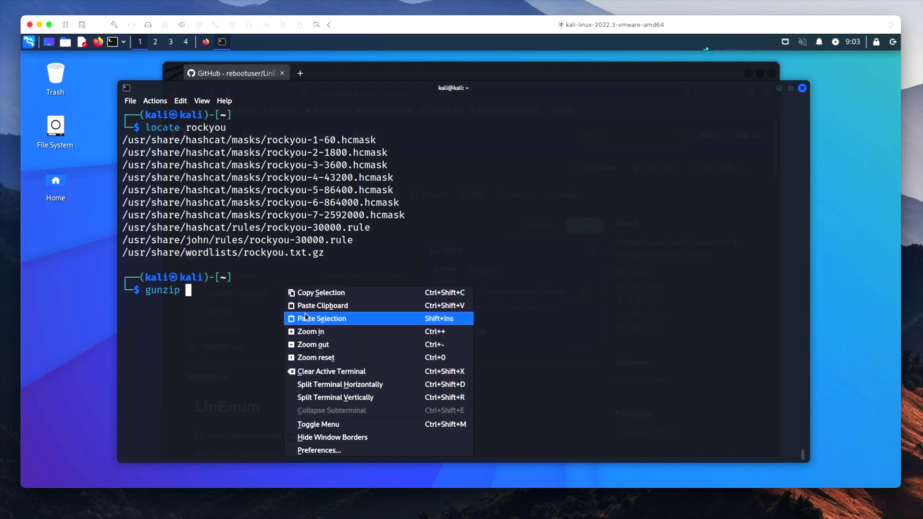
{"action": "left_click", "coordinate": [312, 306]}
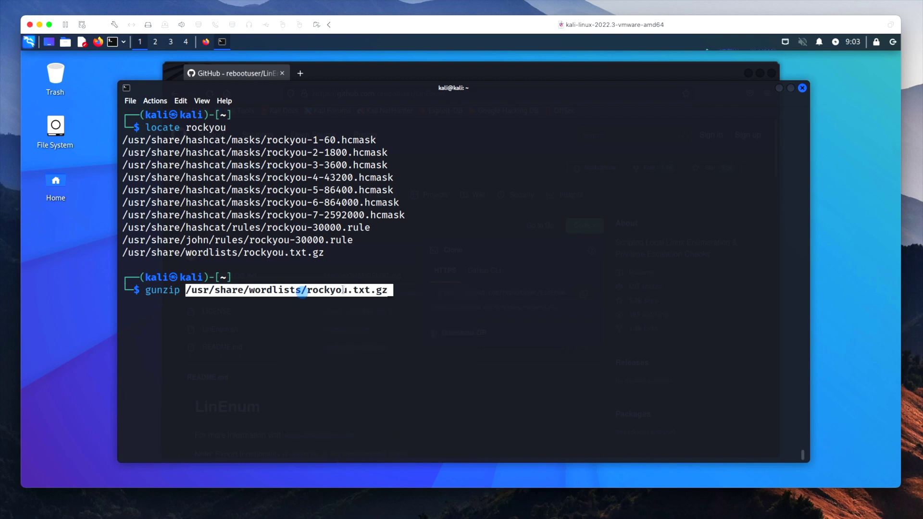
{"action": "left_click", "coordinate": [403, 295]}
{"action": "key", "text": "Return"}
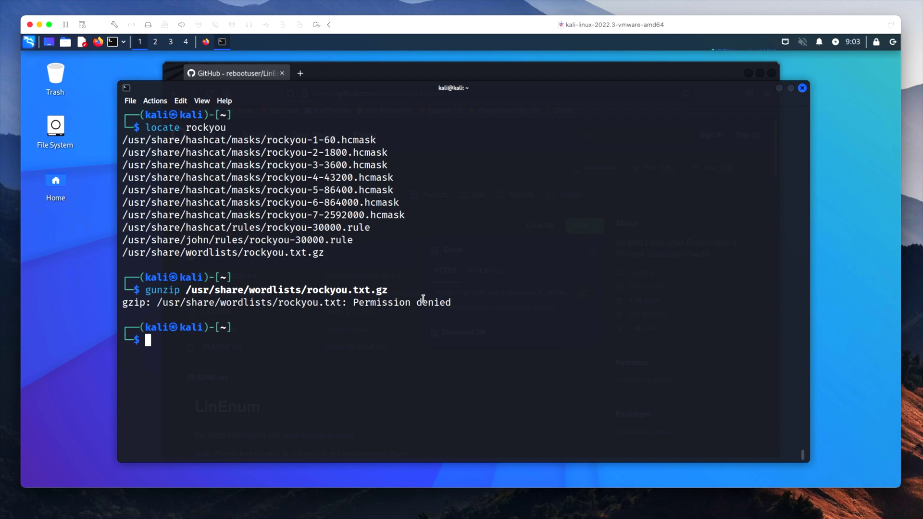
- Rerun the previous gunzip command with root privileges using "sudo !!"
{"action": "type", "text": "sudo !!"}
{"action": "key", "text": "Return"}
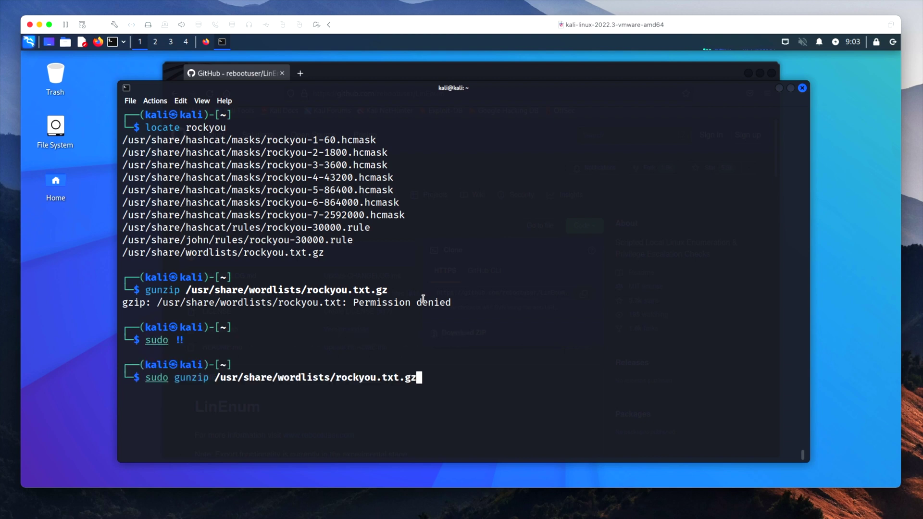
{"action": "key", "text": "Return"}
- Change into /usr/share/wordlists and list its contents with ls
{"action": "type", "text": "cd /u"}
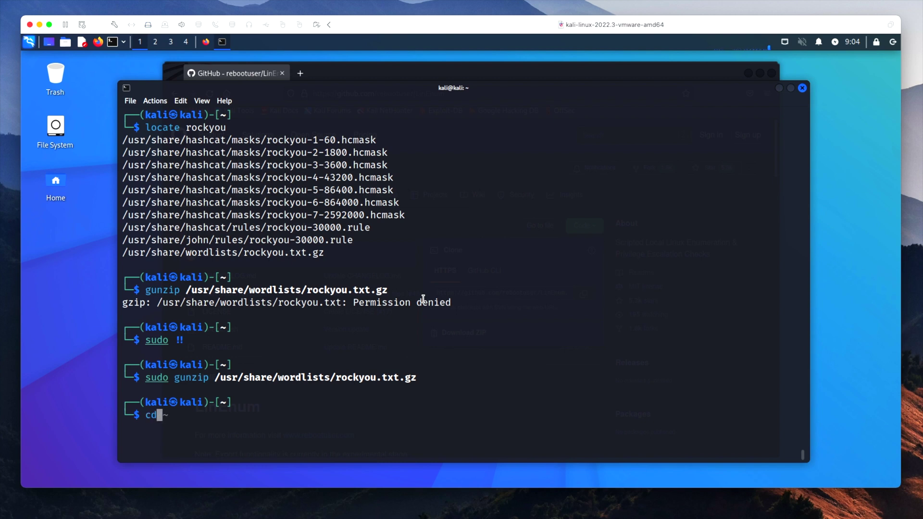
{"action": "type", "text": "sr/share/wordlists/"}
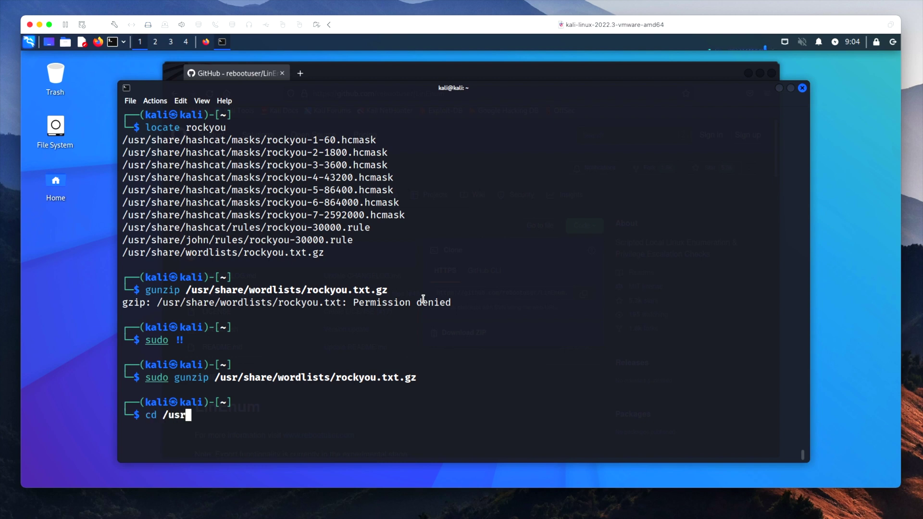
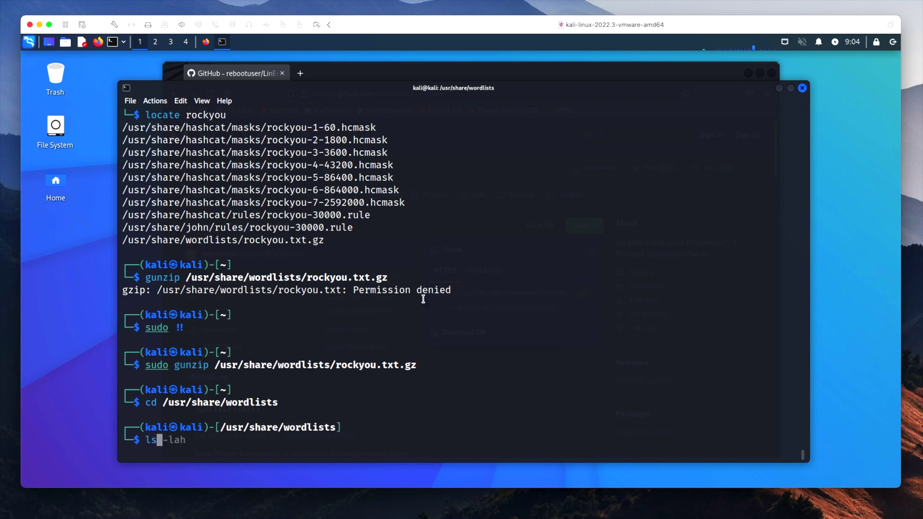
{"action": "key", "text": "Return"}
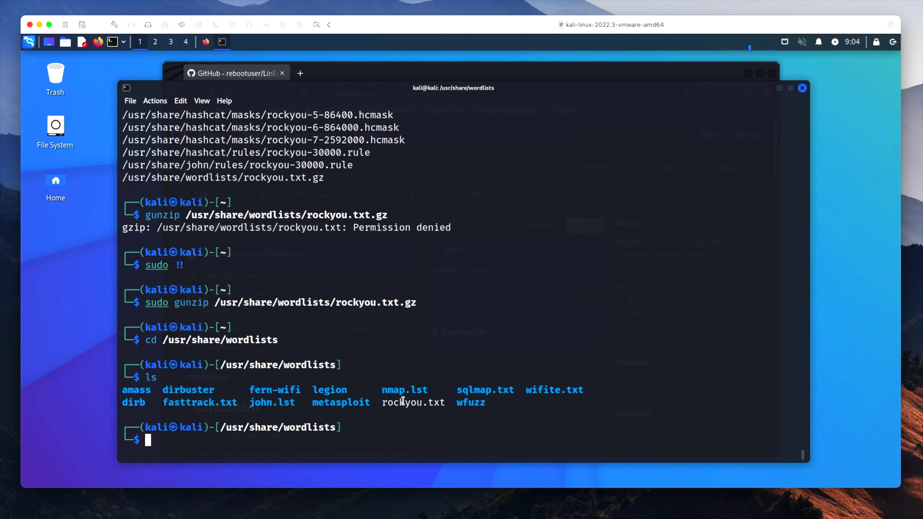
- Print the rockyou.txt wordlist with cat and interrupt its output
{"action": "double_click", "coordinate": [403, 401]}
{"action": "left_click", "coordinate": [404, 401]}
{"action": "type", "text": "cat roc"}
{"action": "key", "text": "Tab"}
{"action": "key", "text": "Return"}
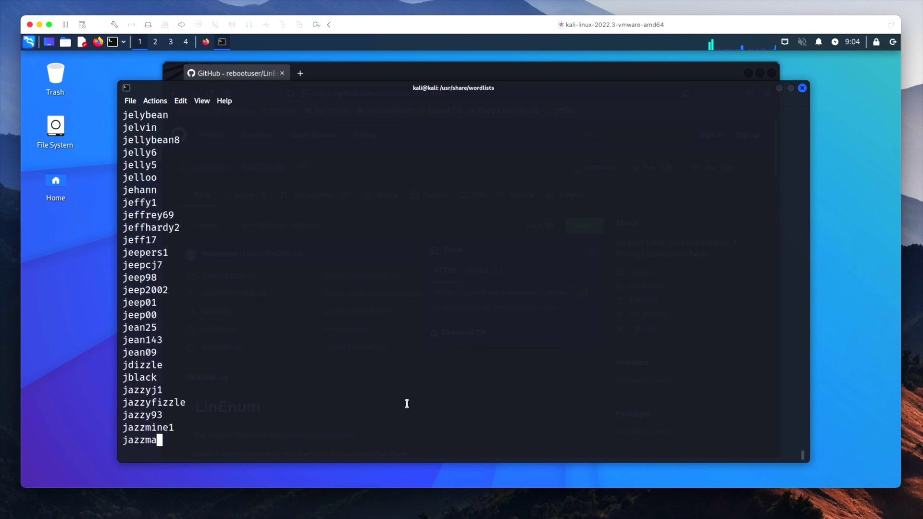
{"action": "key", "text": "ctrl+c"}
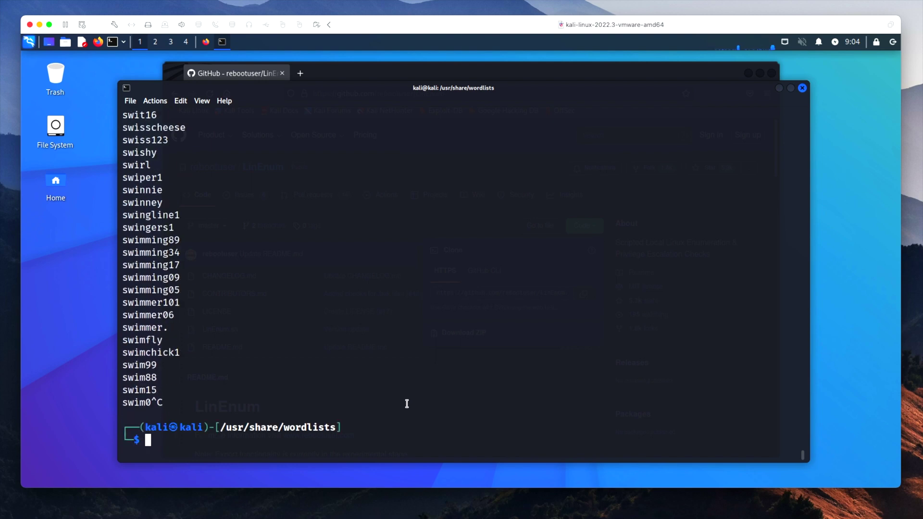
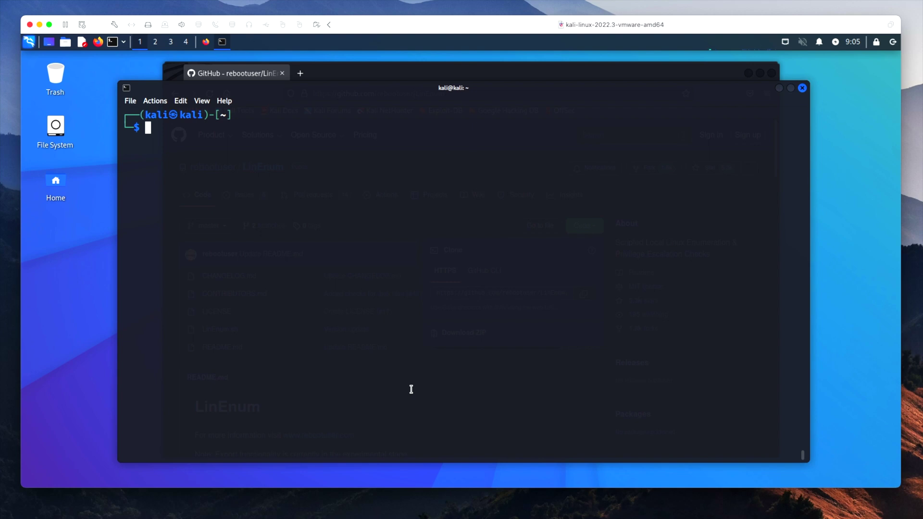
- Change into /etc/ssh, list its files and highlight the SSH host key files
{"action": "type", "text": "cd /etc/ssh"}
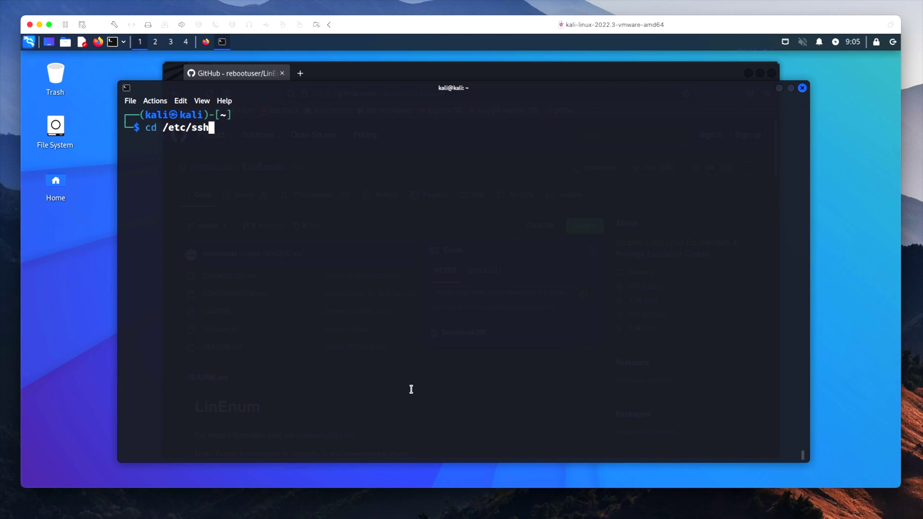
{"action": "key", "text": "Return"}
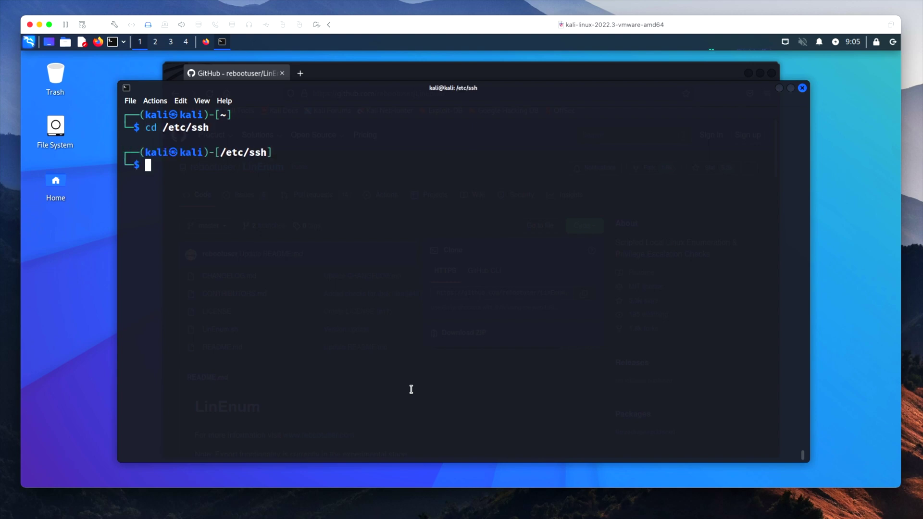
{"action": "type", "text": "ls"}
{"action": "key", "text": "Return"}
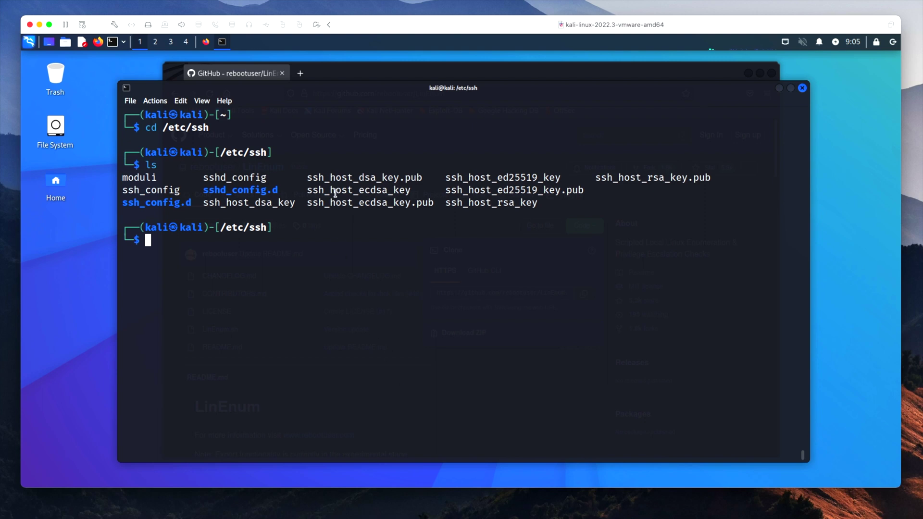
{"action": "left_click_drag", "start_coordinate": [332, 179], "coordinate": [546, 204]}
{"action": "left_click", "coordinate": [352, 269]}
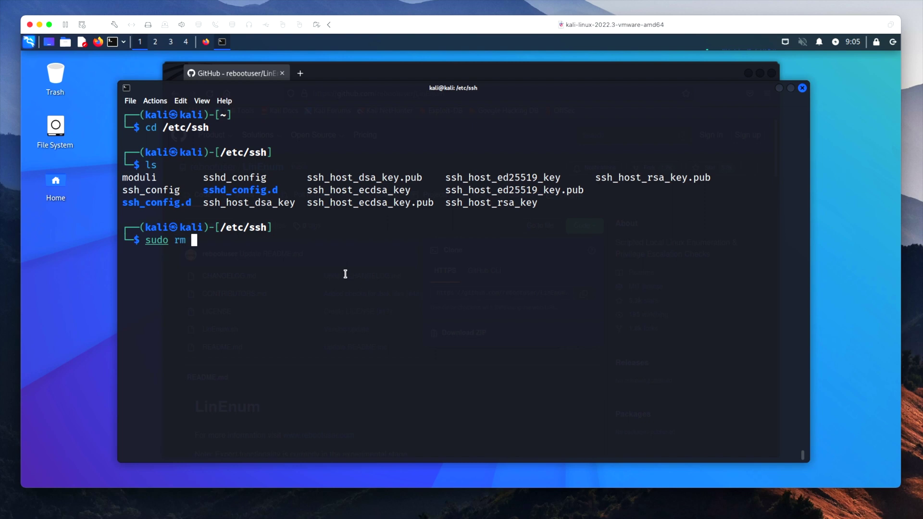
- Delete all default SSH host keys with "sudo rm ssh_host_*" and list the directory again
{"action": "type", "text": "ssh_host_*"}
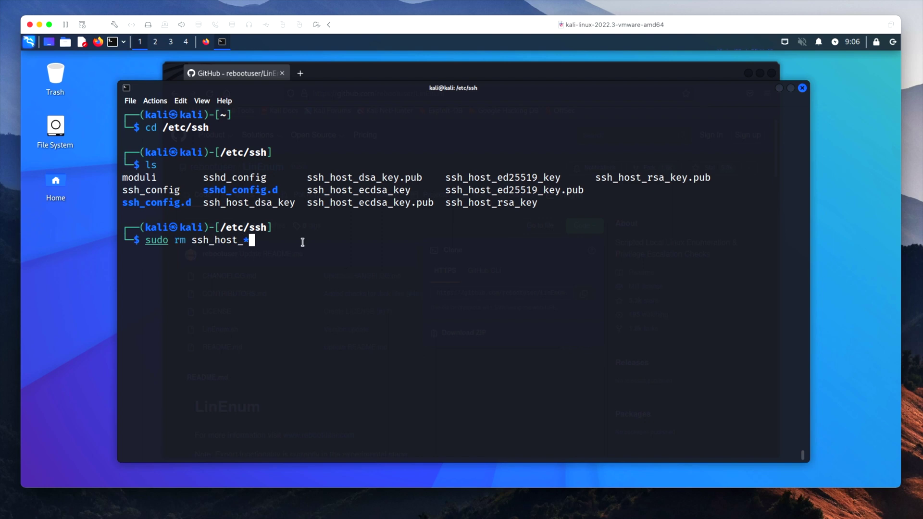
{"action": "key", "text": "Return"}
{"action": "type", "text": "ls"}
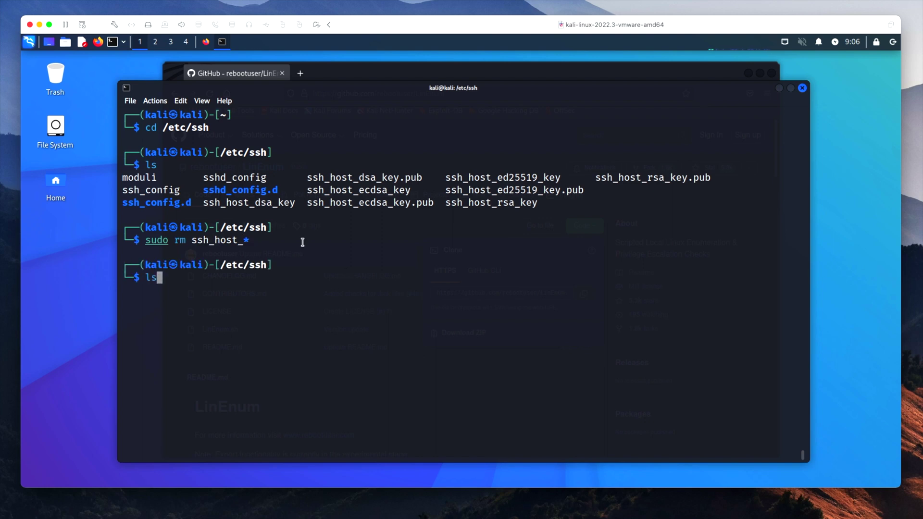
{"action": "key", "text": "Return"}
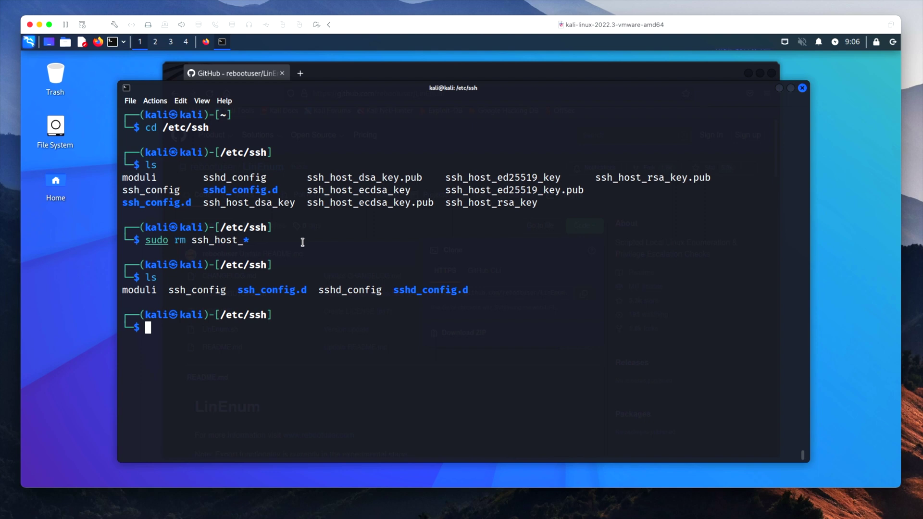
- Clear the terminal and generate an RSA key pair with "ssh-keygen -t rsa", accepting the default save location and an empty passphrase
{"action": "key", "text": "ctrl+l"}
{"action": "type", "text": "ssh-"}
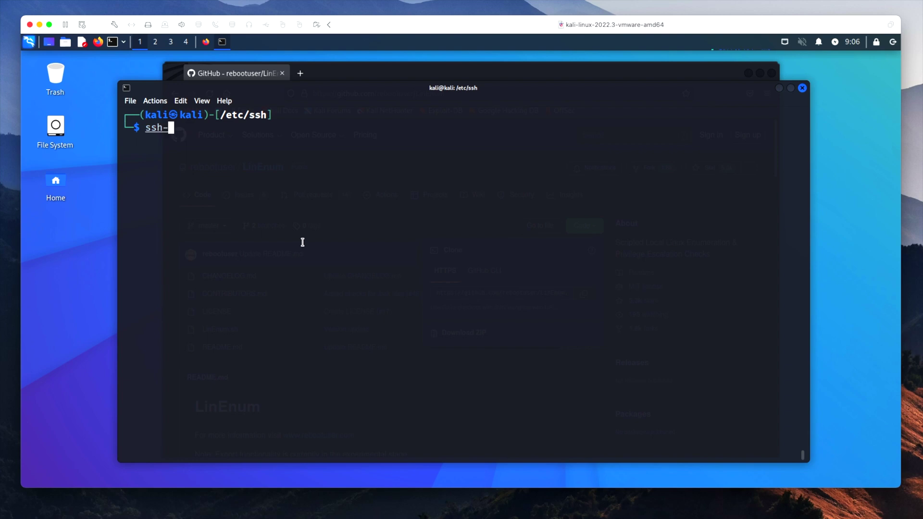
{"action": "type", "text": "keygen -t rsa"}
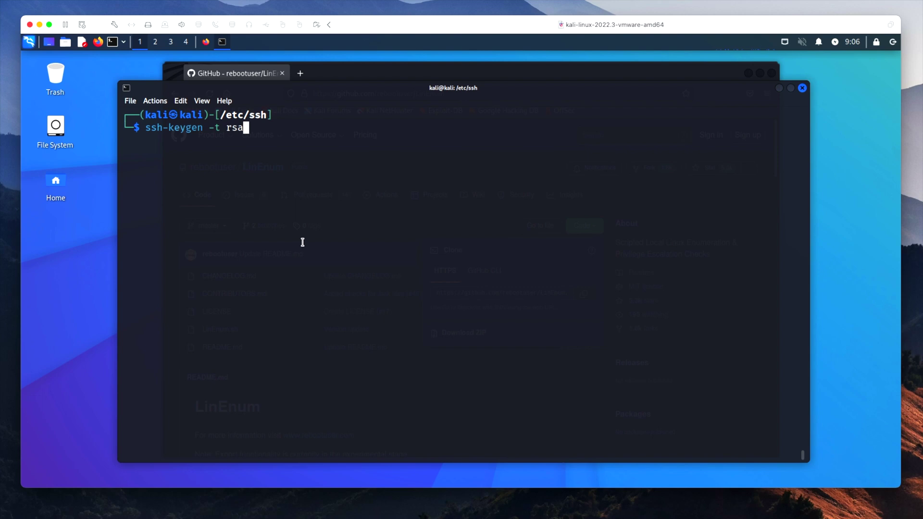
{"action": "key", "text": "Return"}
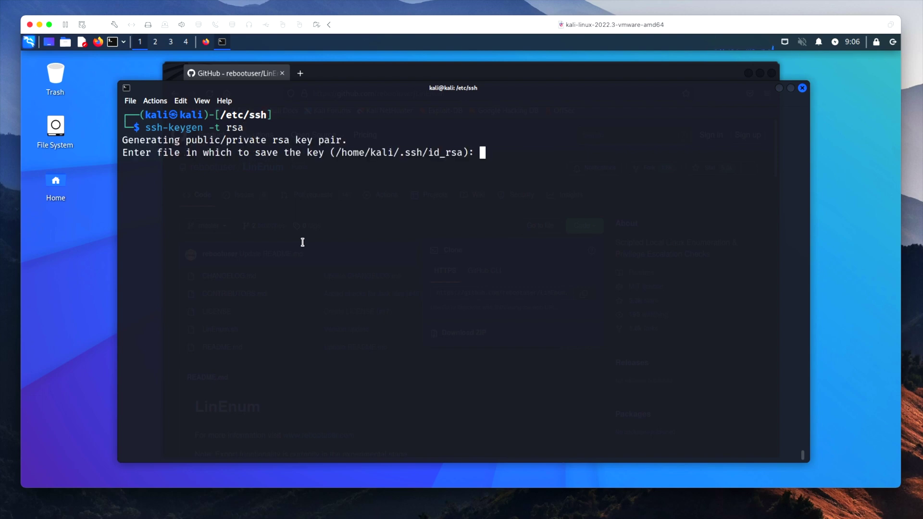
{"action": "key", "text": "Return"}
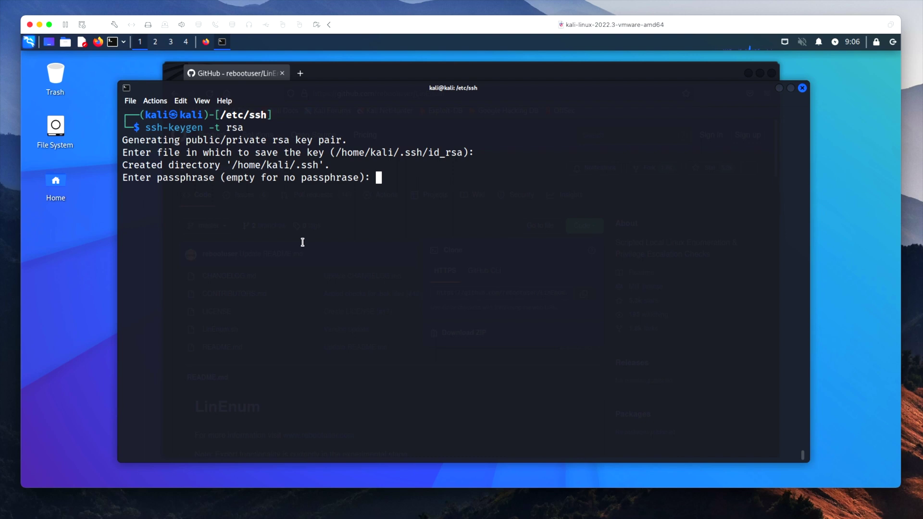
{"action": "key", "text": "Return"}
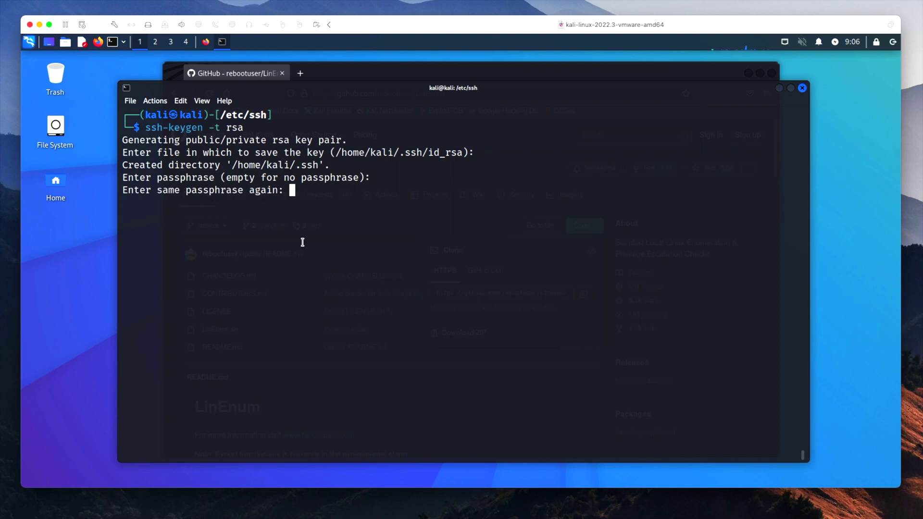
{"action": "key", "text": "Return"}
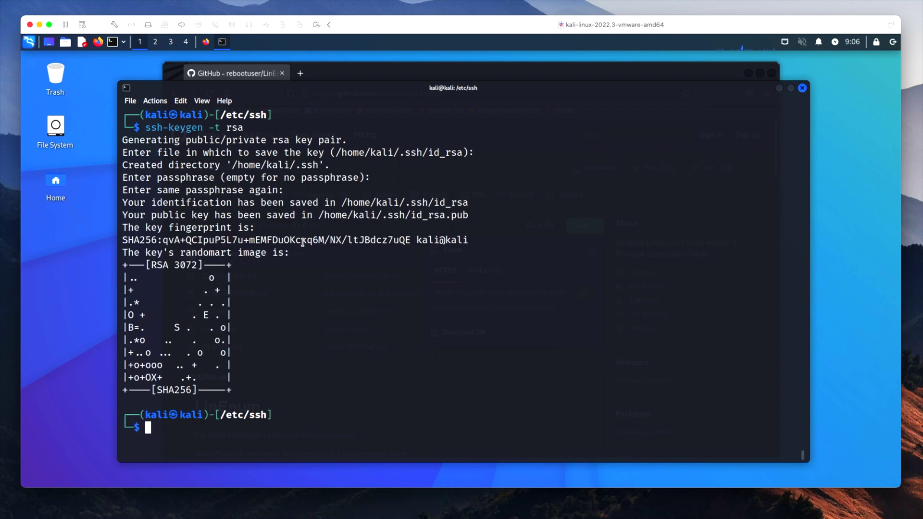
- List the current SSH configuration directory, and change into /home/kali and list its contents
{"action": "type", "text": "ls"}
{"action": "key", "text": "Return"}
{"action": "type", "text": "cd /"}
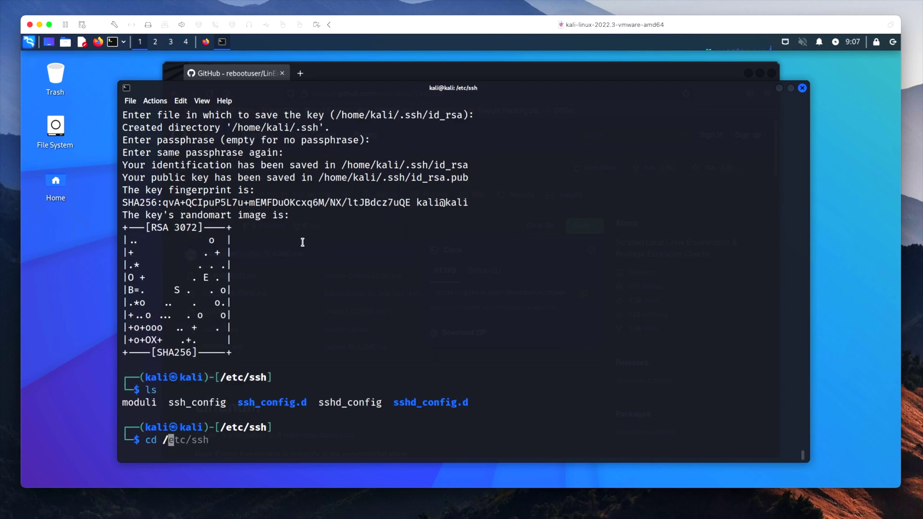
{"action": "type", "text": "home/kali"}
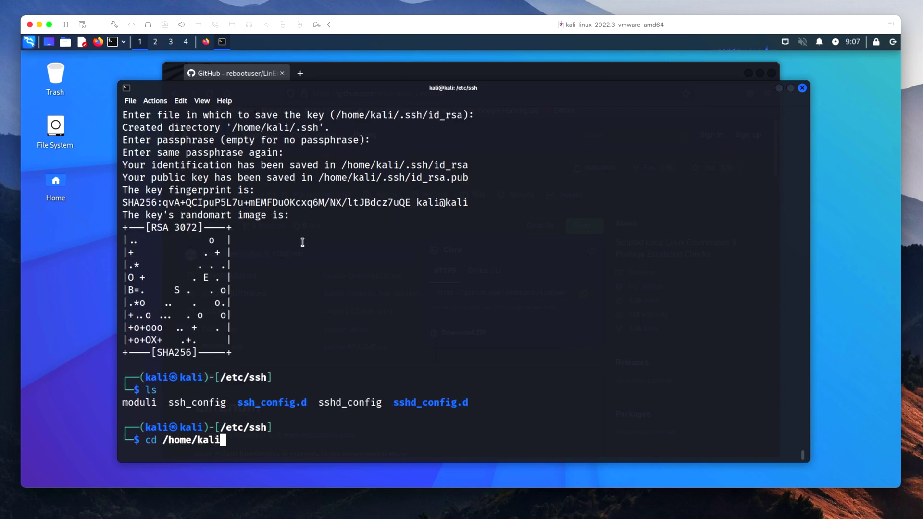
{"action": "key", "text": "Return"}
{"action": "type", "text": "ls"}
{"action": "key", "text": "Return"}
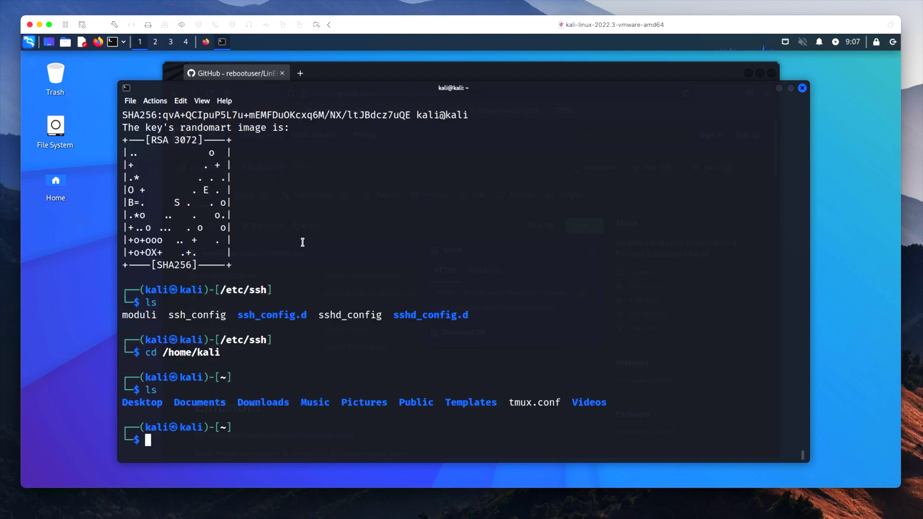
- List all files in the home directory, including hidden ones, with "ls -lah" and highlight the .ssh folder
{"action": "type", "text": "cd"}
{"action": "key", "text": "BackSpace"}
{"action": "key", "text": "BackSpace"}
{"action": "key", "text": "BackSpace"}
{"action": "type", "text": "ls -lah"}
{"action": "key", "text": "Return"}
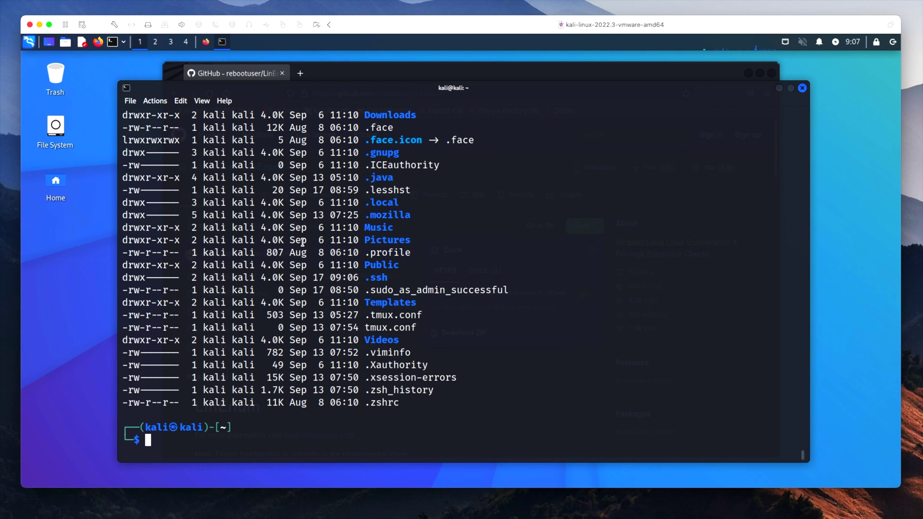
{"action": "left_click_drag", "start_coordinate": [406, 277], "coordinate": [191, 264]}
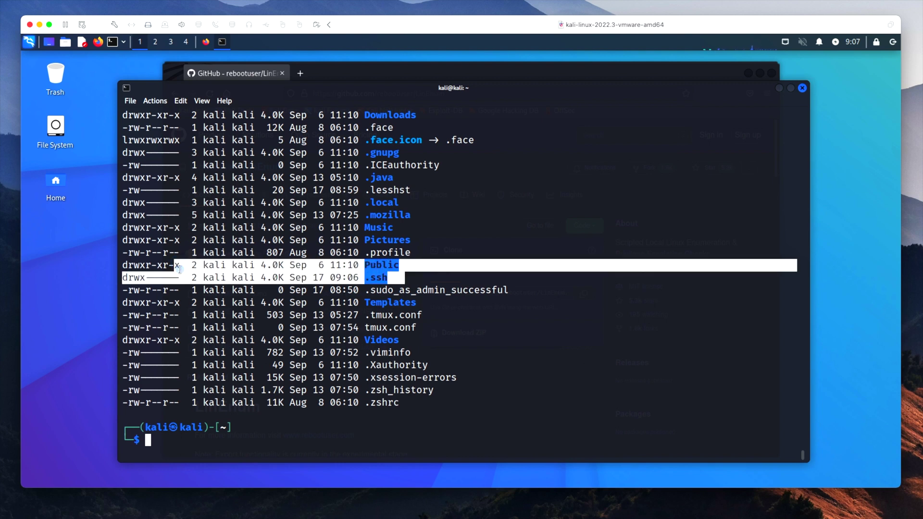
{"action": "left_click", "coordinate": [281, 292]}
- Change into the .ssh folder, list its contents and highlight the id_rsa and id_rsa.pub key files
{"action": "type", "text": "cd .s"}
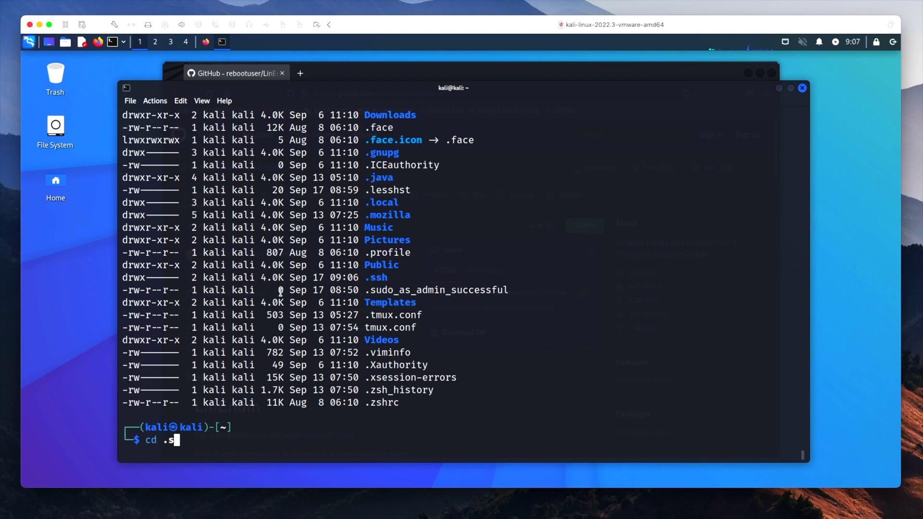
{"action": "type", "text": "sh"}
{"action": "key", "text": "Return"}
{"action": "type", "text": "ls"}
{"action": "key", "text": "Return"}
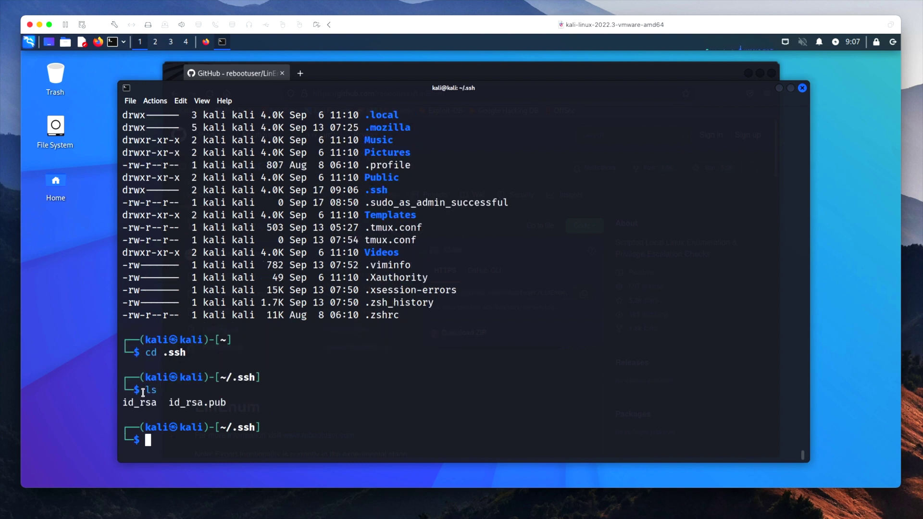
{"action": "left_click_drag", "start_coordinate": [133, 404], "coordinate": [219, 406]}
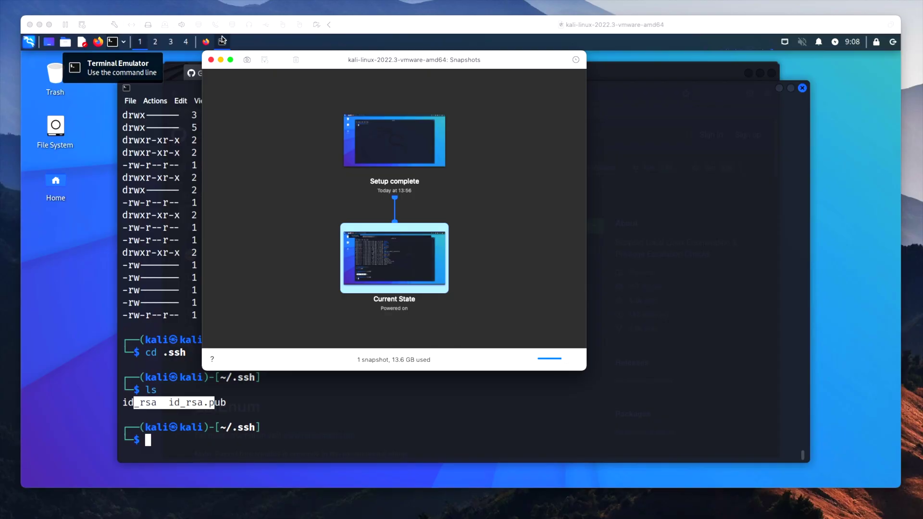
- Take a new snapshot of the virtual machine's current state named "Ready to rock!"
{"action": "left_click", "coordinate": [247, 60]}
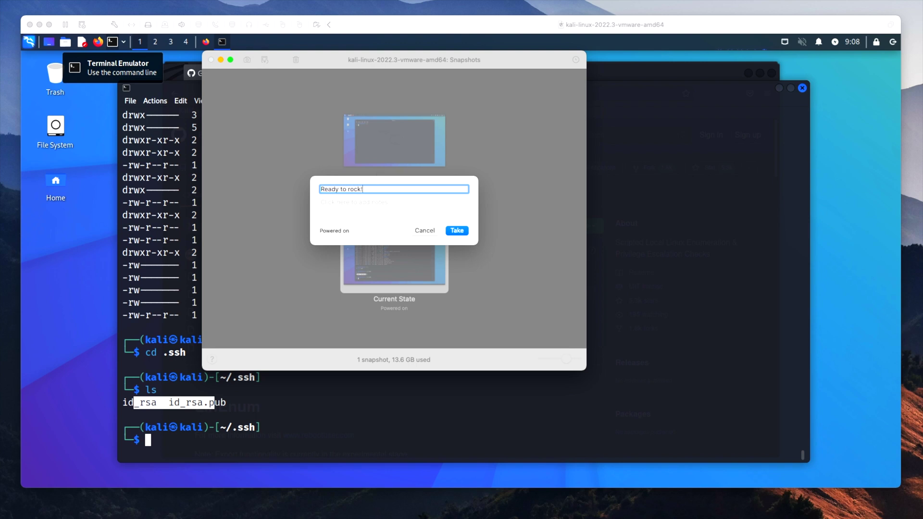
{"action": "key", "text": "Return"}
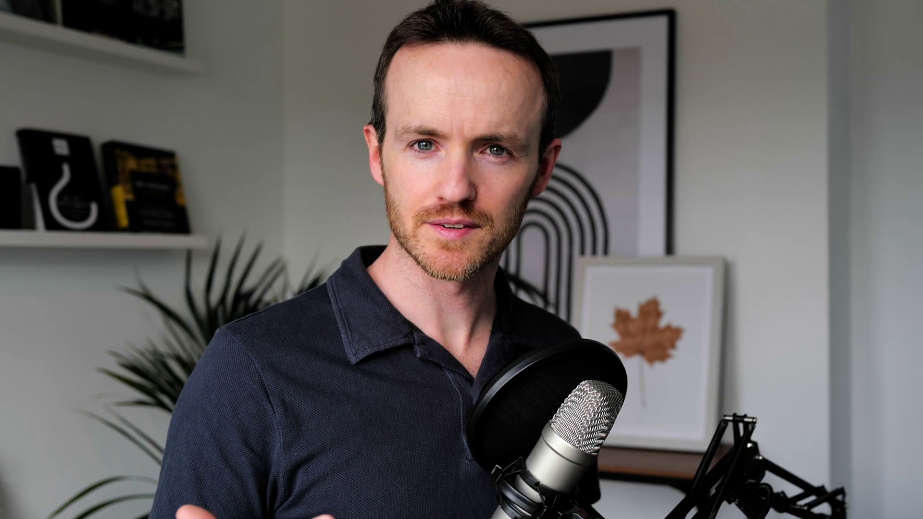